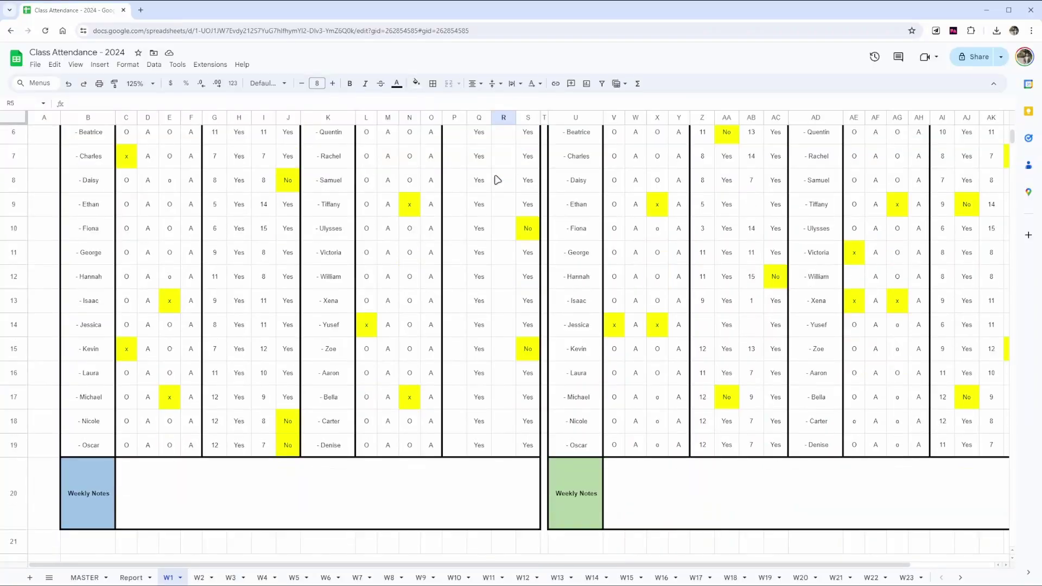
# Step: Enter a score of 13 on the W1 sheet
pyautogui.scroll(2, 507, 226)
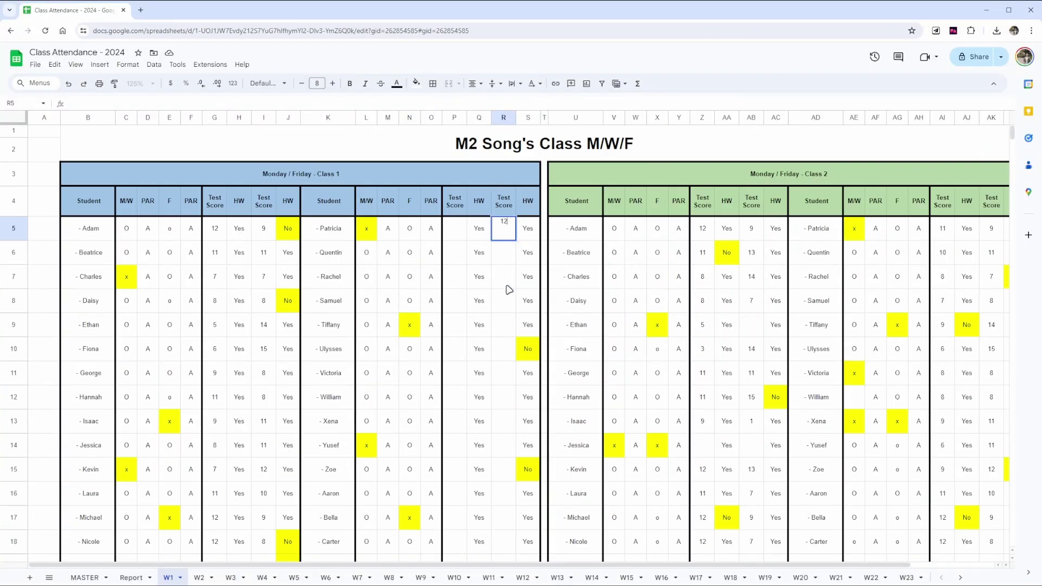
pyautogui.scroll(-2, 509, 252)
pyautogui.write('13')
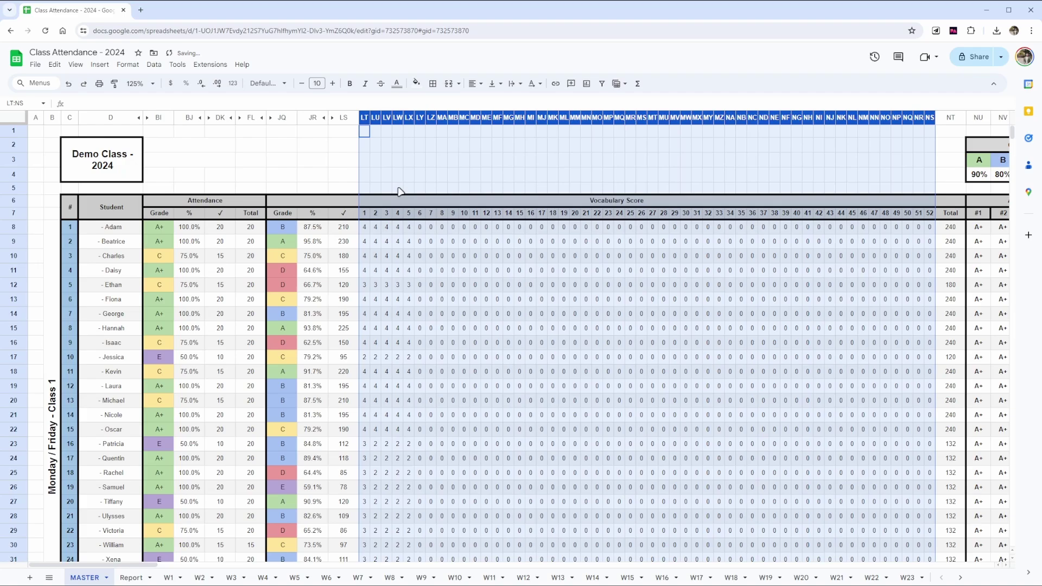
# Step: Inspect the VLOOKUP formulas in the MASTER sheet's vocabulary score cells without changing them
pyautogui.click(409, 241)
pyautogui.doubleClick(575, 284)
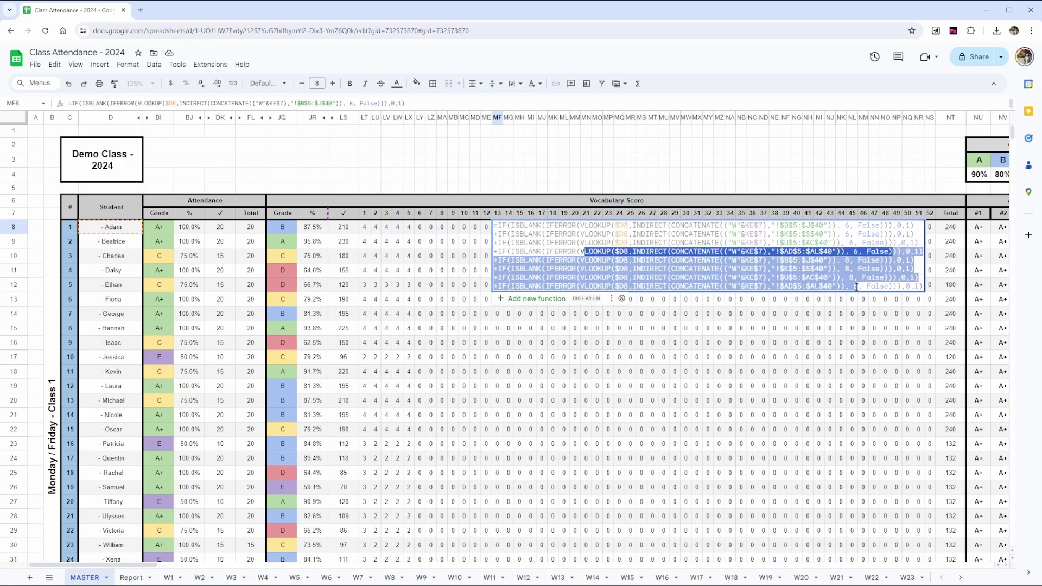
pyautogui.press('Escape')
pyautogui.scroll(-2, 622, 297)
pyautogui.scroll(-5, 683, 280)
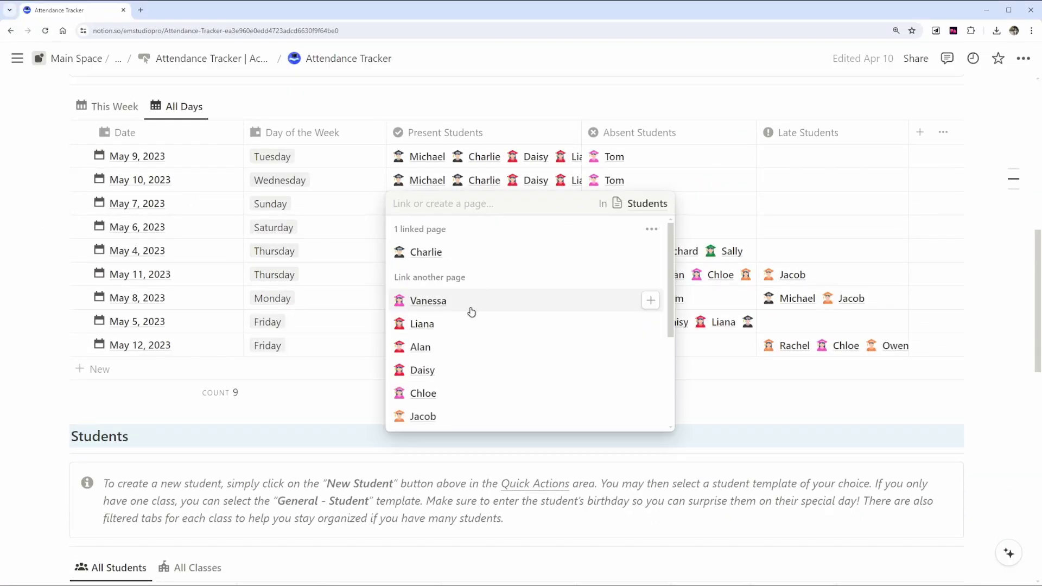
# Step: Add Vanessa to May 7's Present Students and Chloe to its Late Students
pyautogui.click(471, 301)
pyautogui.press('Escape')
pyautogui.click(790, 205)
pyautogui.click(787, 367)
pyautogui.press('Escape')
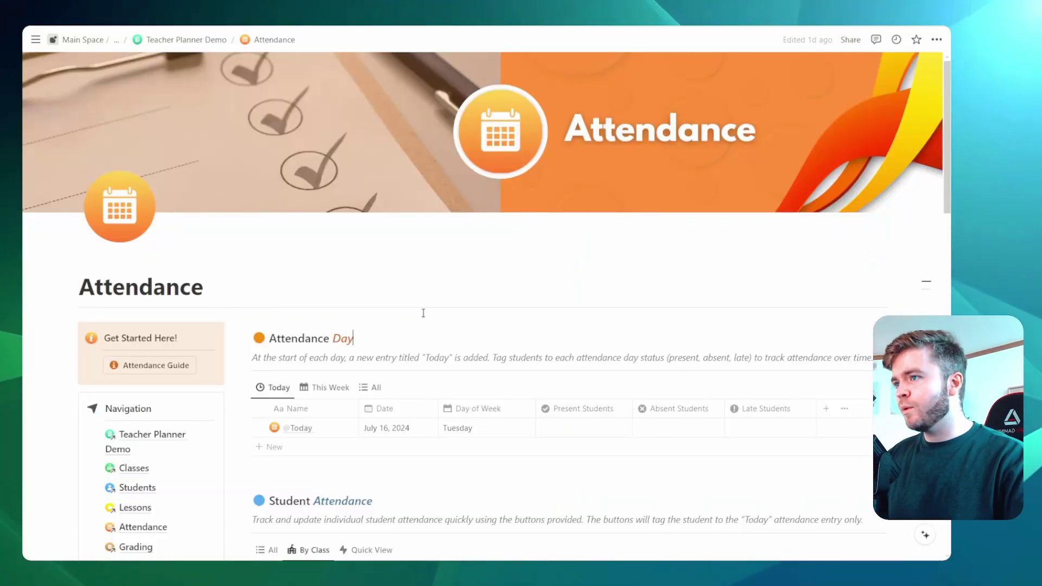
pyautogui.scroll(-2, 420, 313)
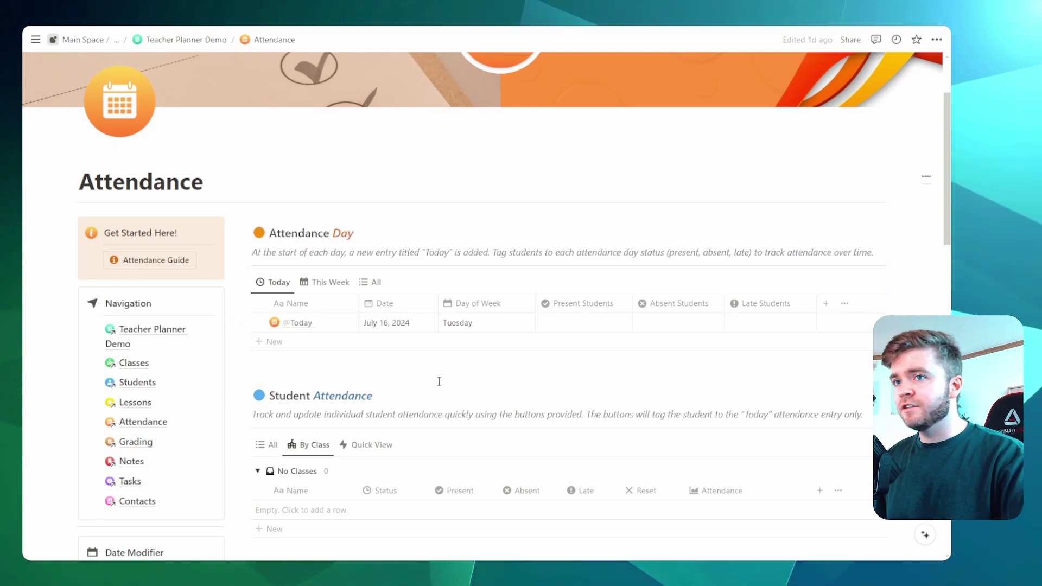
pyautogui.scroll(-2, 439, 385)
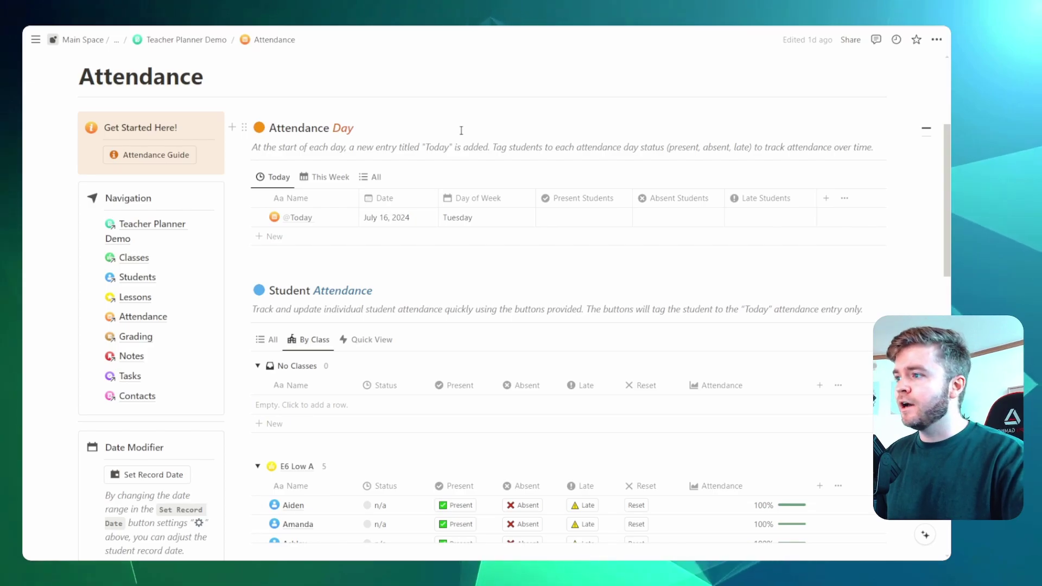
pyautogui.scroll(-2, 461, 131)
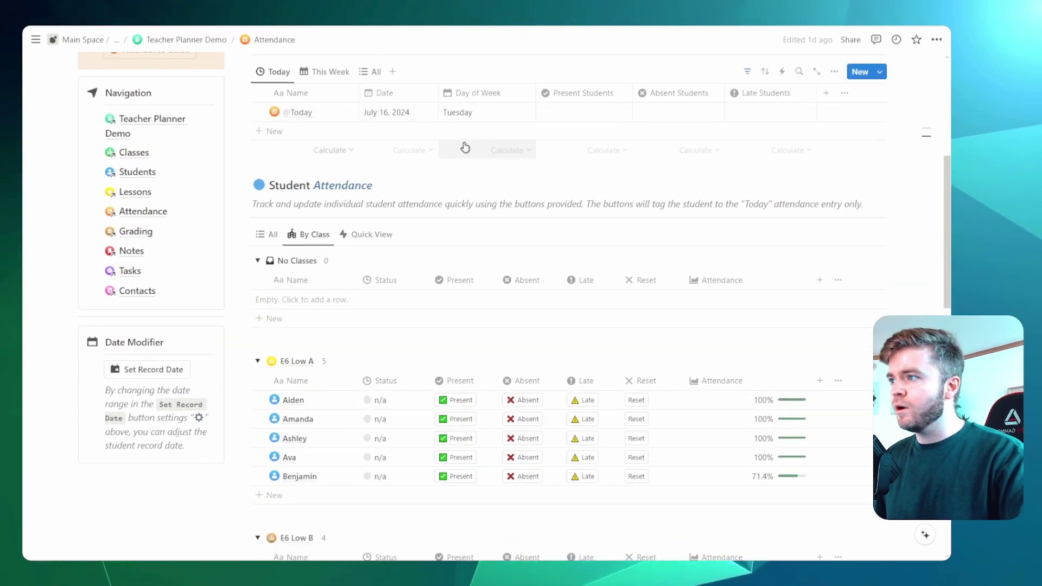
pyautogui.scroll(2, 461, 145)
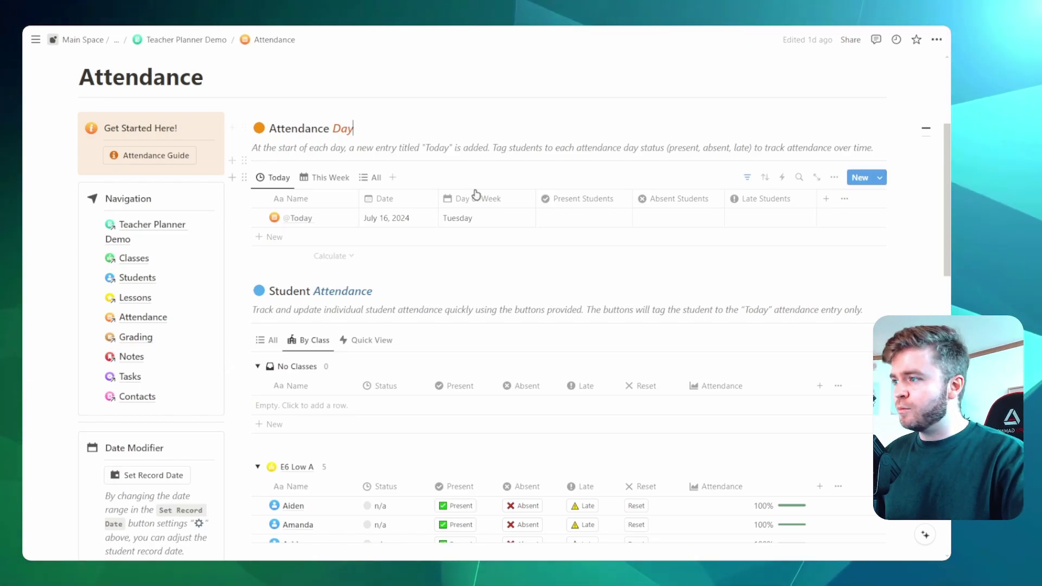
pyautogui.click(489, 224)
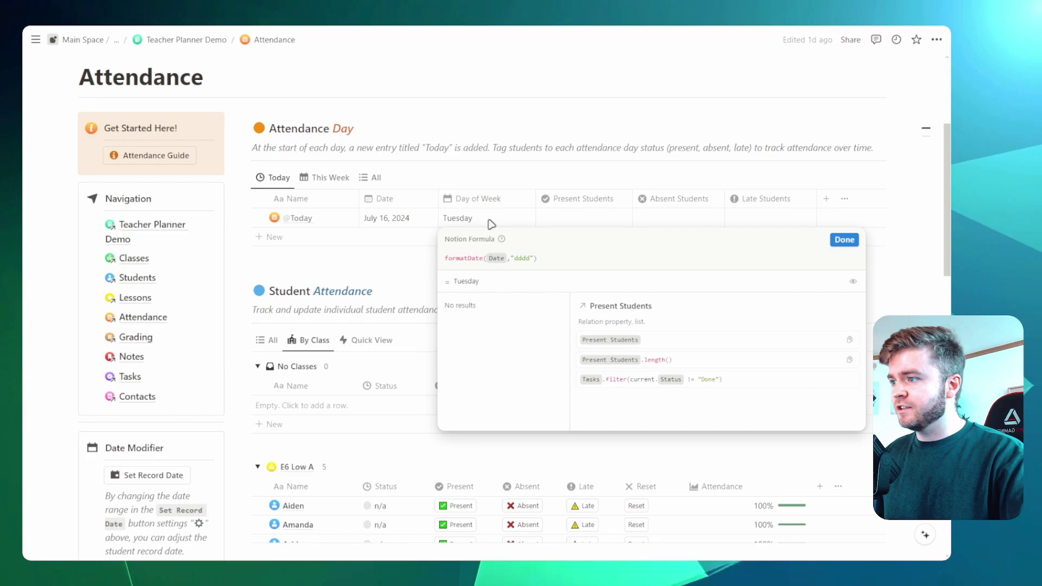
pyautogui.press('Escape')
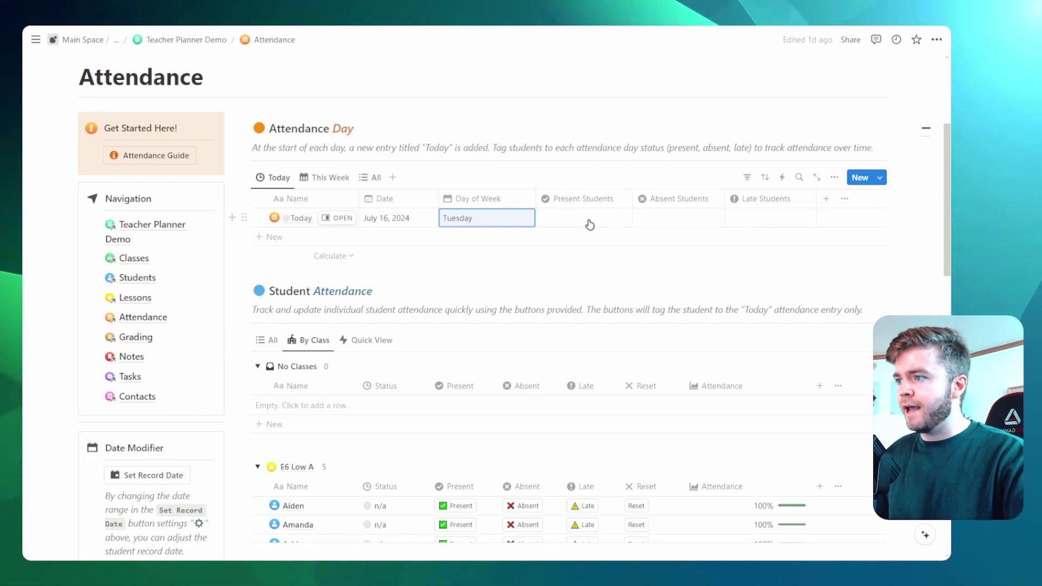
pyautogui.press('Escape')
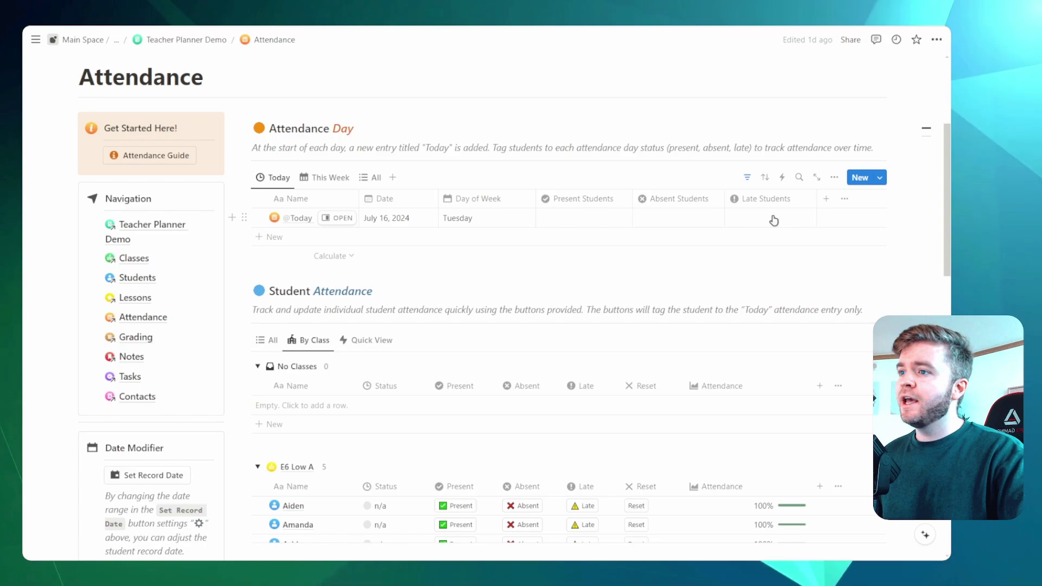
# Step: Tag Aiden, Daniel and Amanda as present in today's entry
pyautogui.click(574, 222)
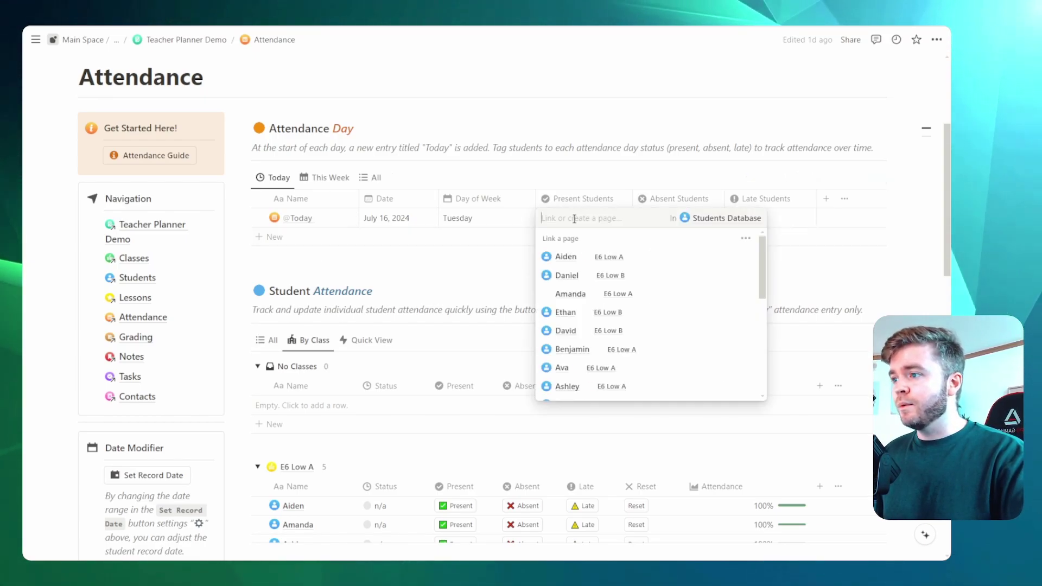
pyautogui.click(675, 262)
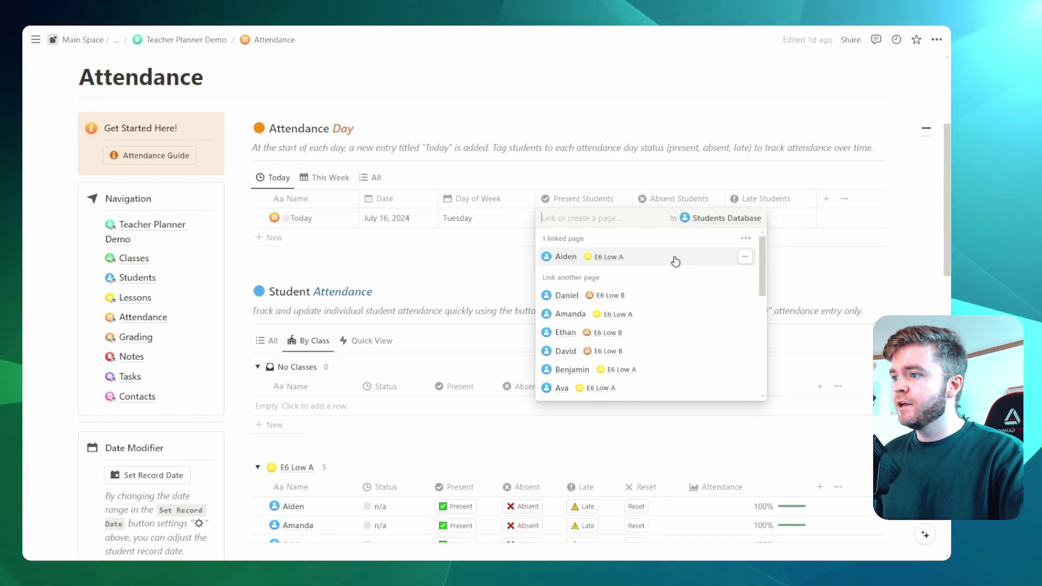
pyautogui.click(677, 299)
pyautogui.click(667, 320)
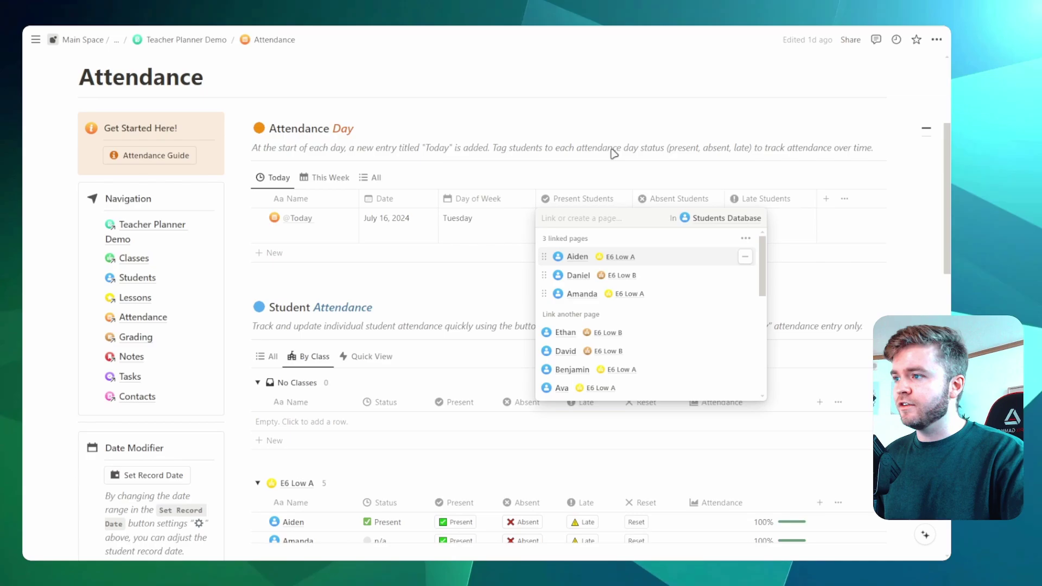
pyautogui.press('Escape')
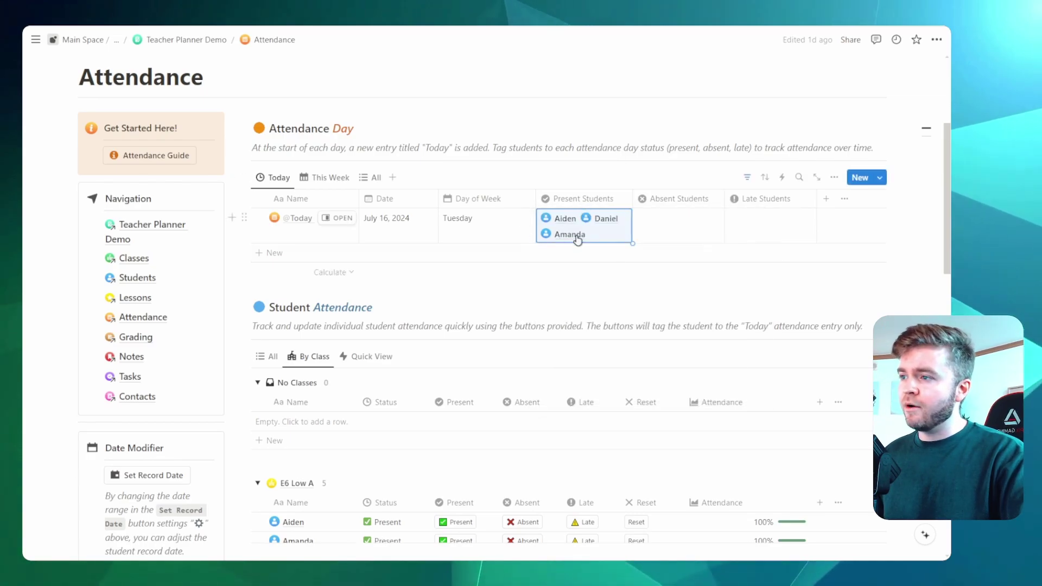
# Step: Tag David and Benjamin as absent in today's entry
pyautogui.click(671, 230)
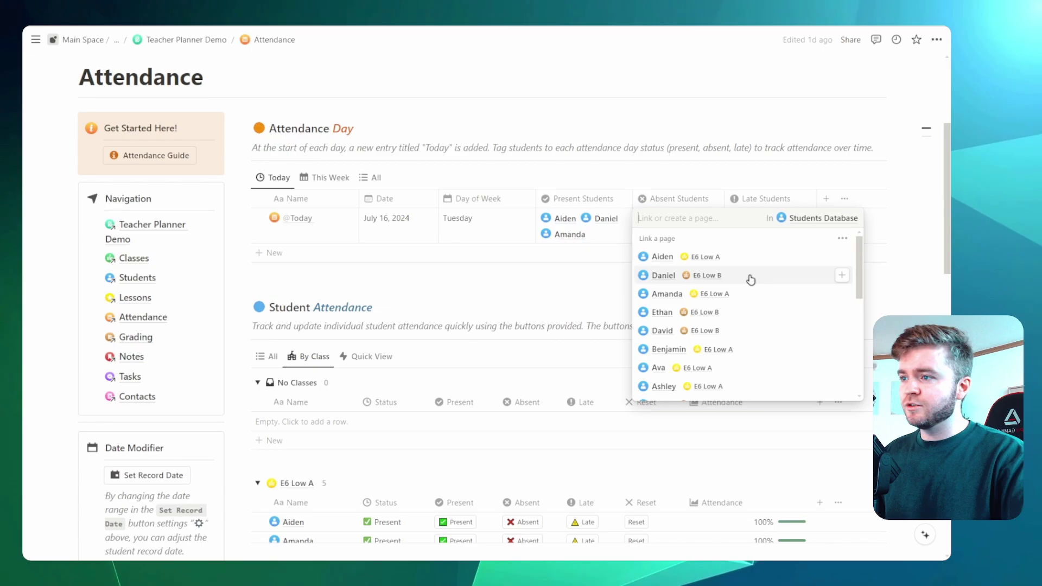
pyautogui.click(759, 334)
pyautogui.click(757, 368)
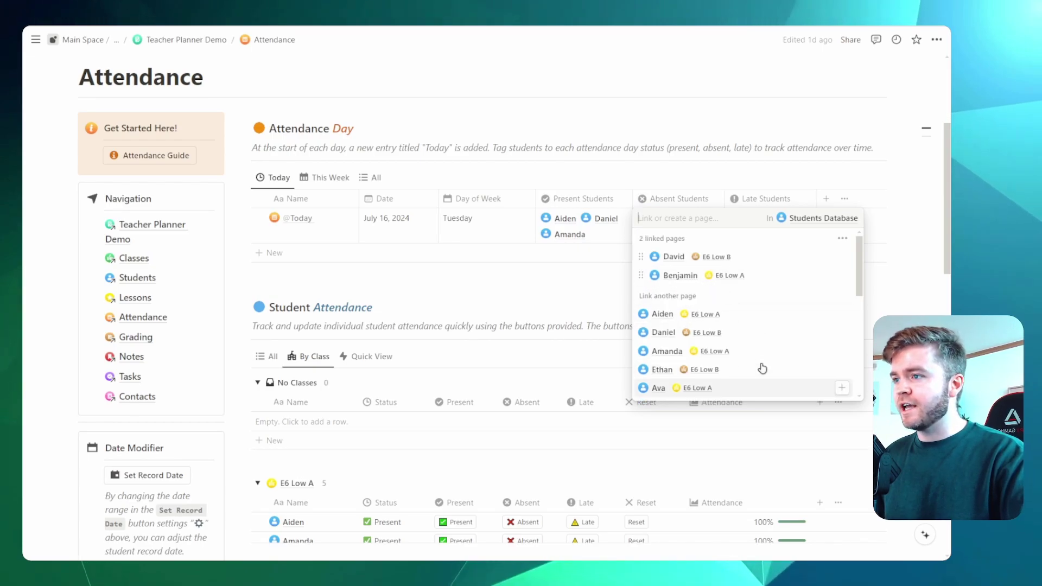
pyautogui.click(666, 147)
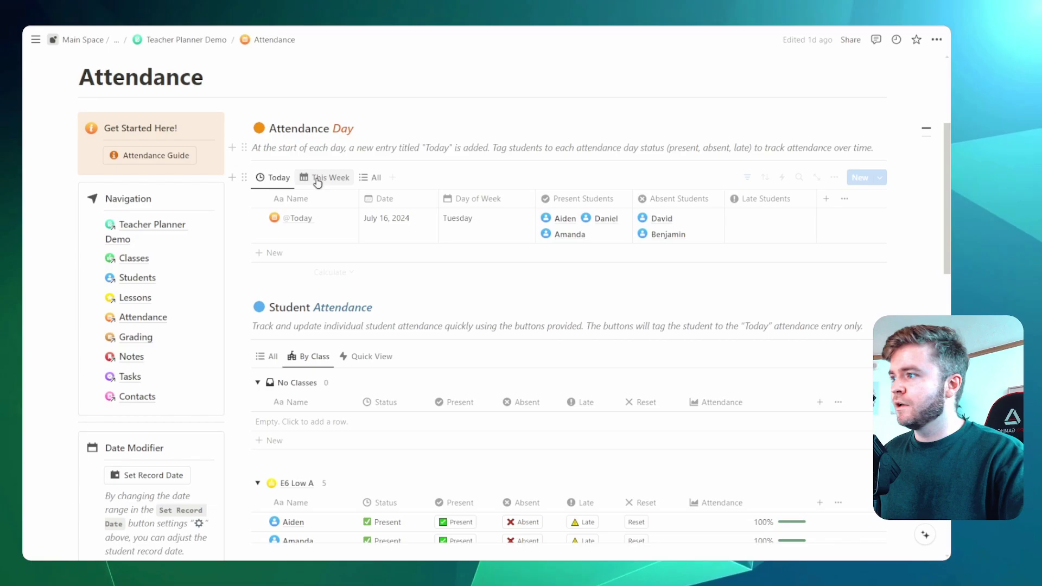
# Step: Switch from the This Week view to the All view and browse every attendance day back to June 2024
pyautogui.click(317, 179)
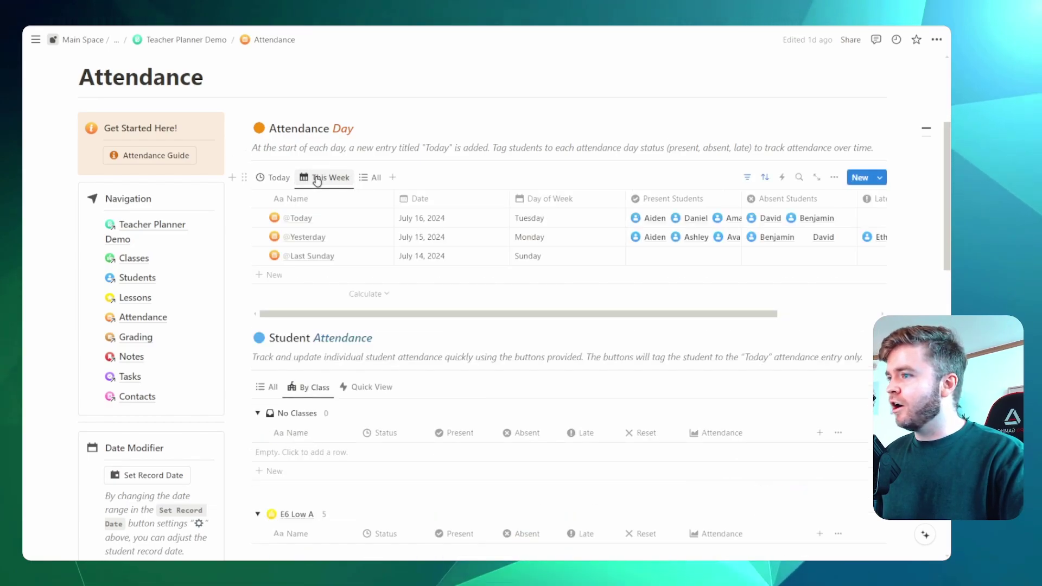
pyautogui.click(374, 178)
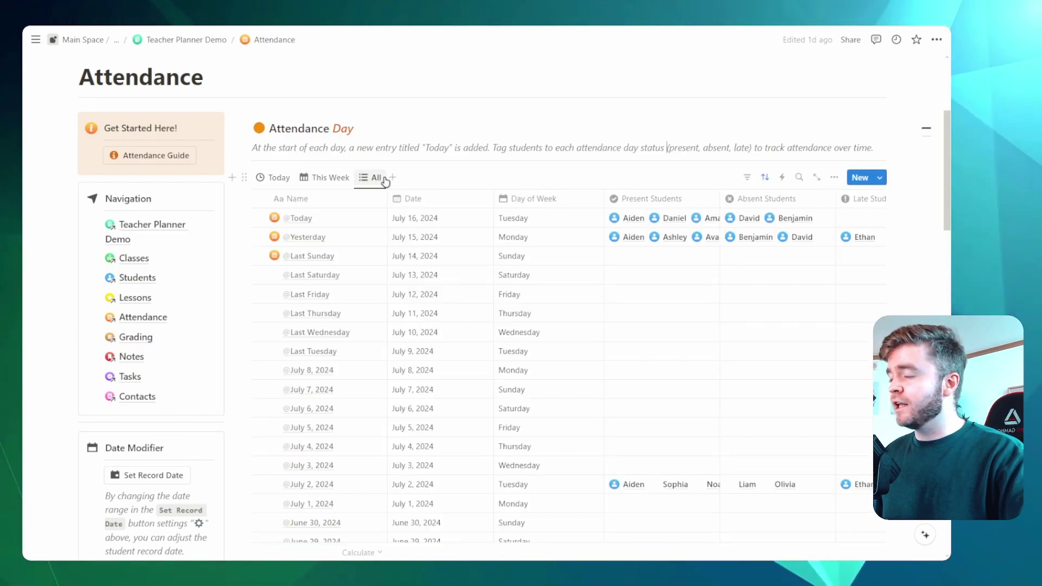
pyautogui.scroll(-2, 380, 174)
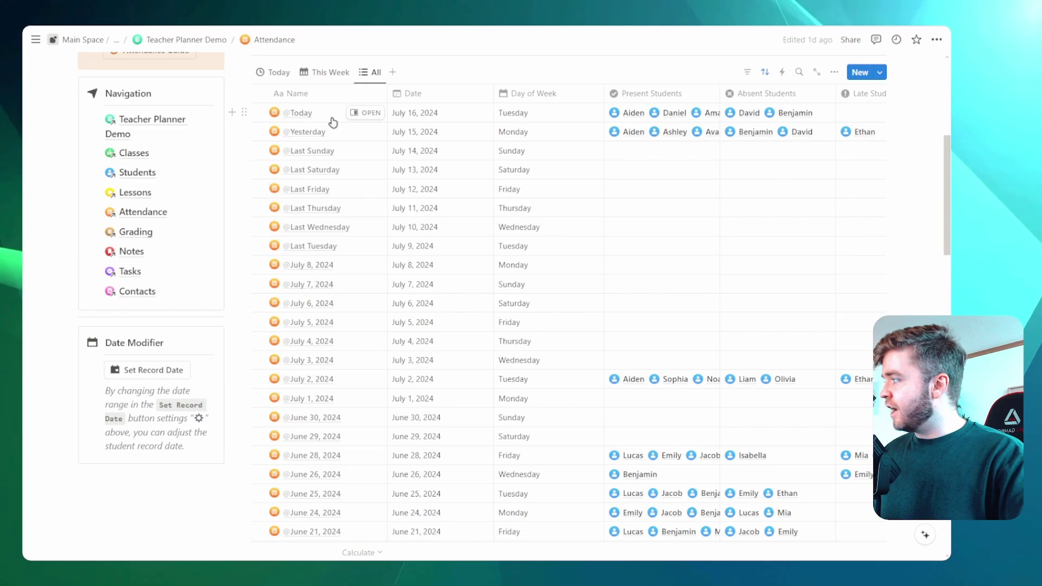
pyautogui.scroll(-2, 353, 278)
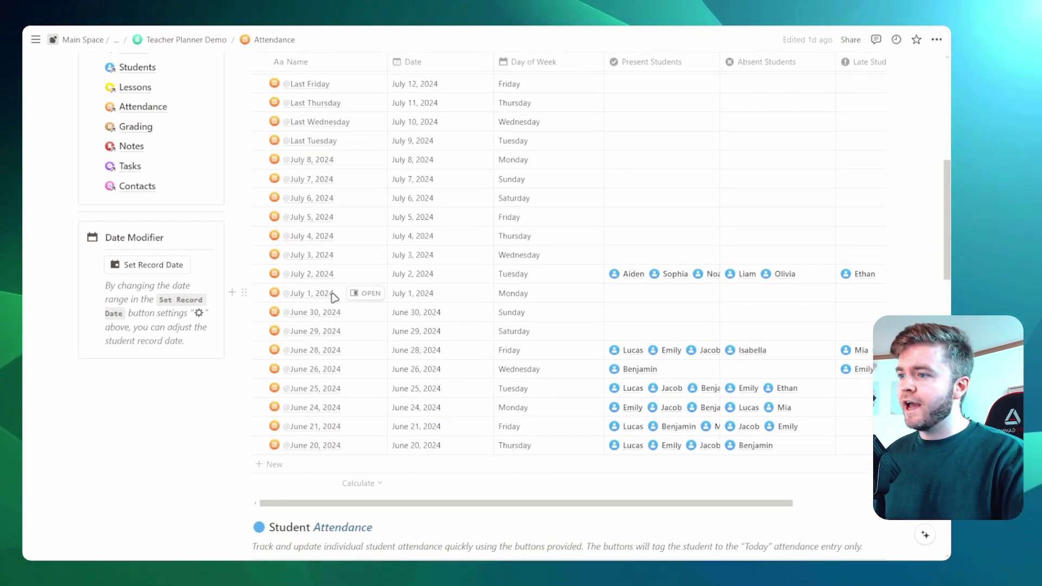
pyautogui.scroll(1, 333, 297)
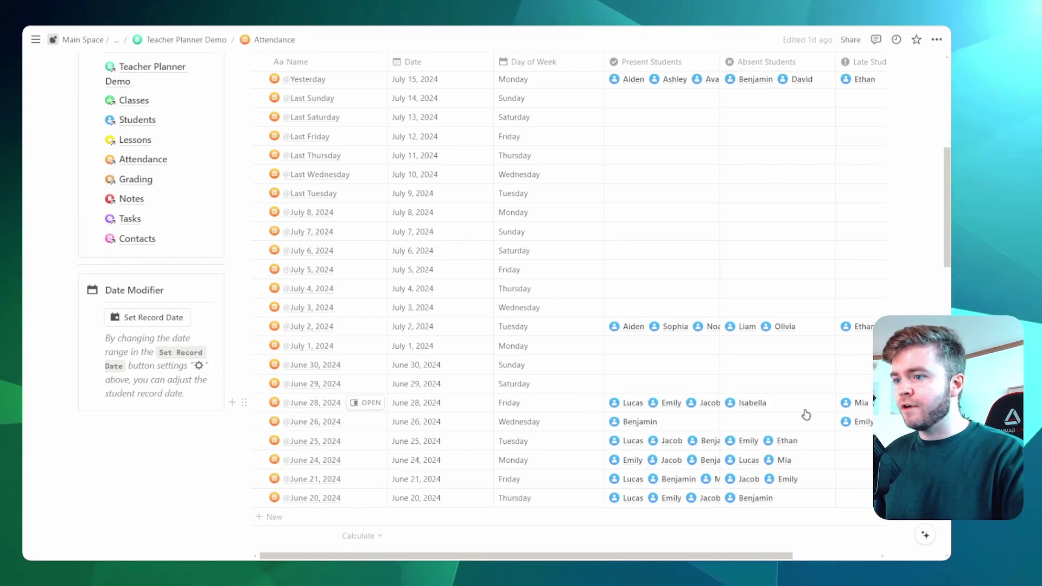
pyautogui.scroll(3, 791, 392)
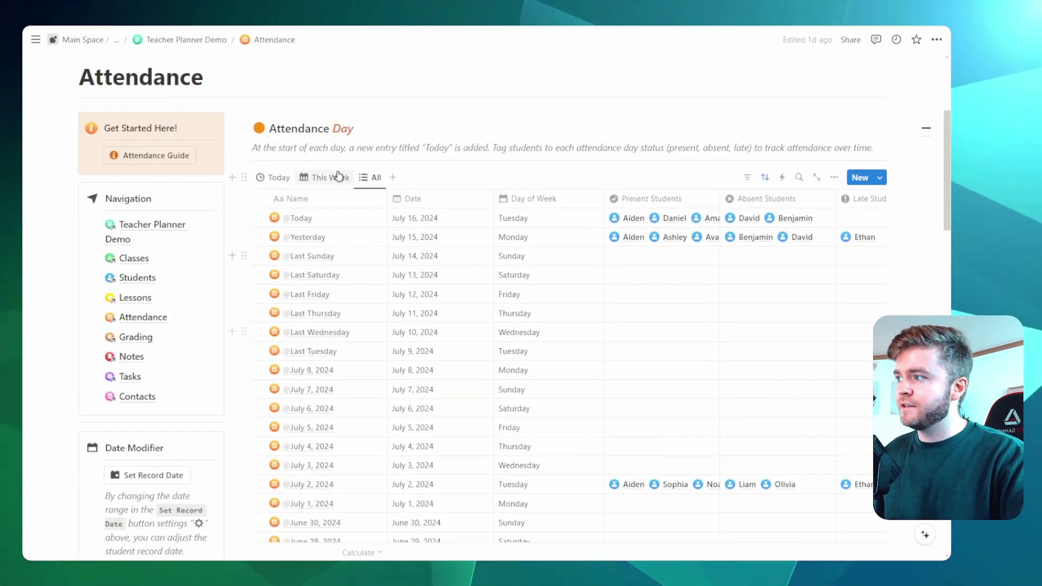
# Step: Return to the Today view, review today's present students, then scroll down to the class groups
pyautogui.click(275, 177)
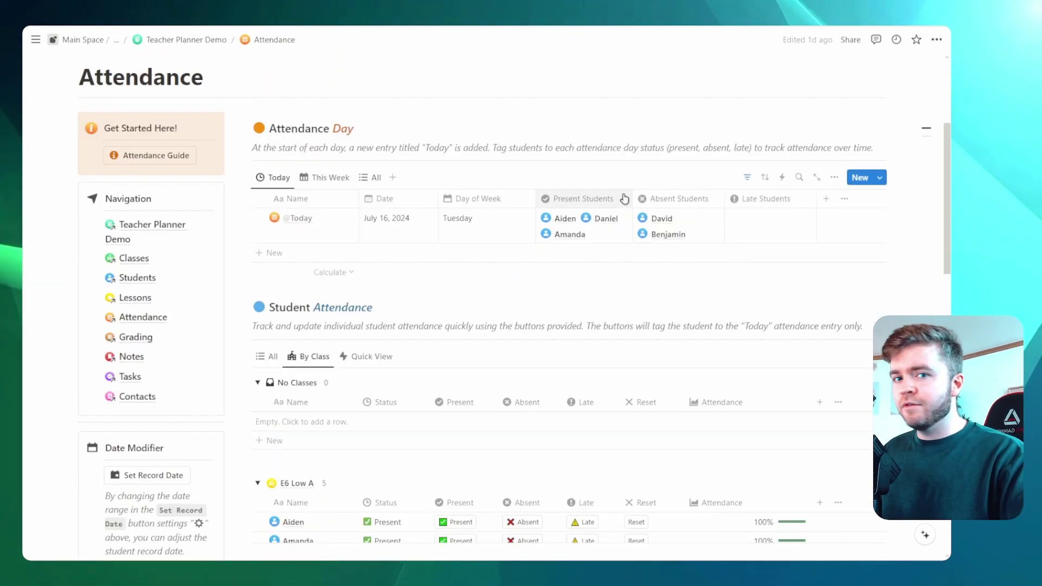
pyautogui.click(606, 237)
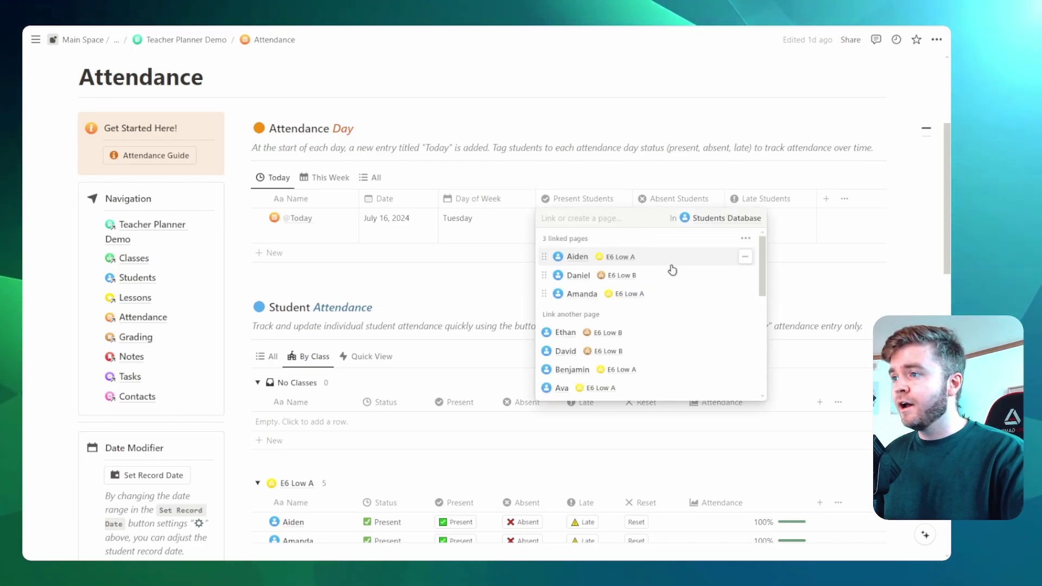
pyautogui.scroll(-5, 679, 310)
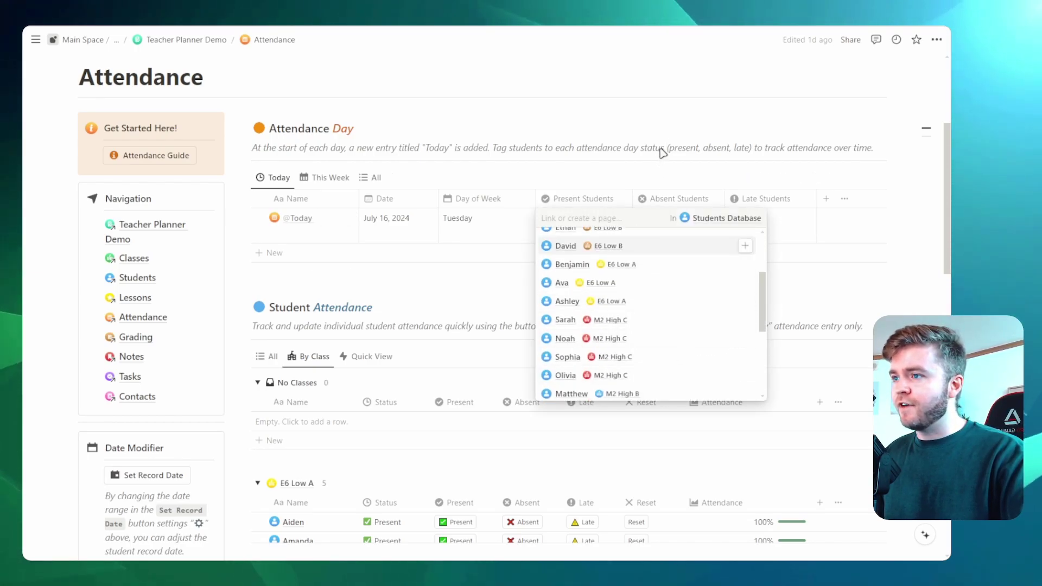
pyautogui.press('Escape')
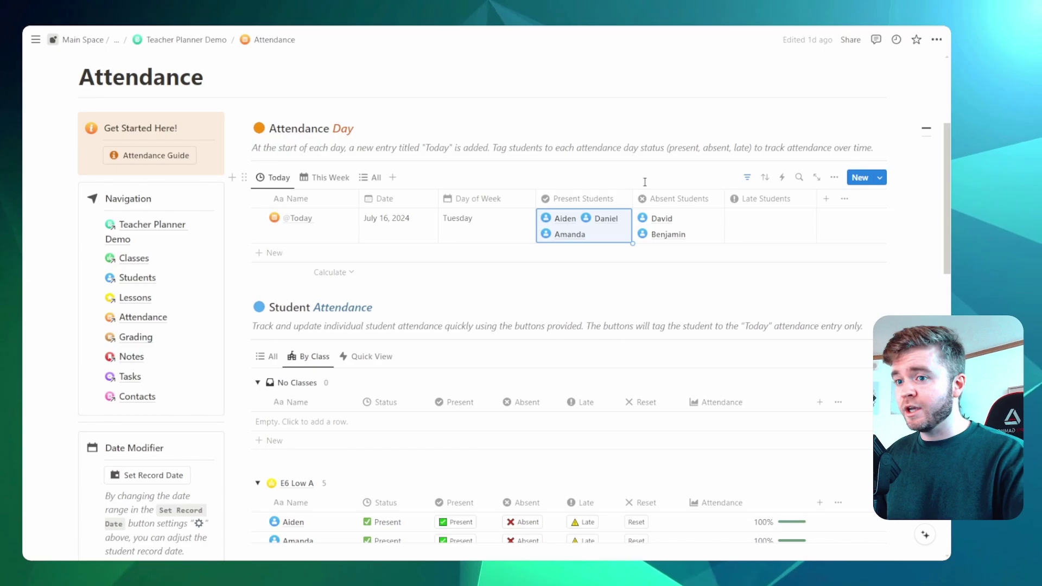
pyautogui.scroll(-5, 644, 181)
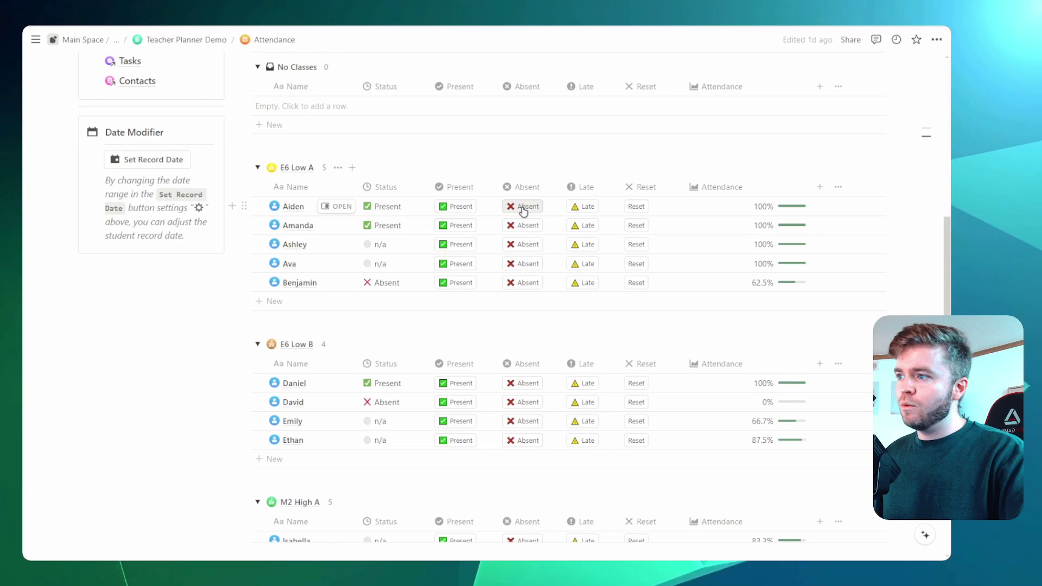
# Step: Press Present for Daniel, David, Emily and Ethan in the E6 Low B group
pyautogui.scroll(5, 580, 212)
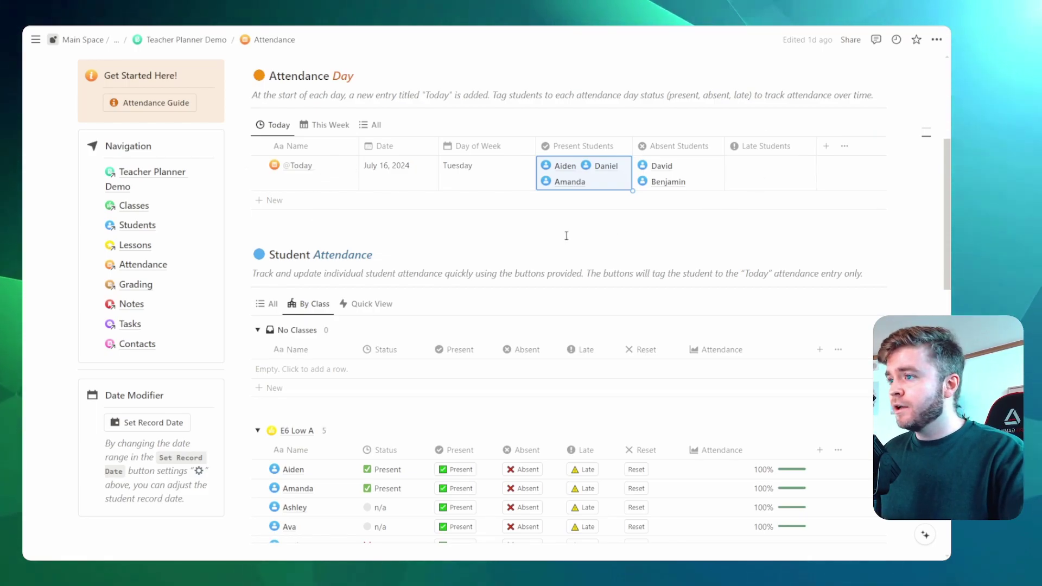
pyautogui.scroll(-7, 566, 236)
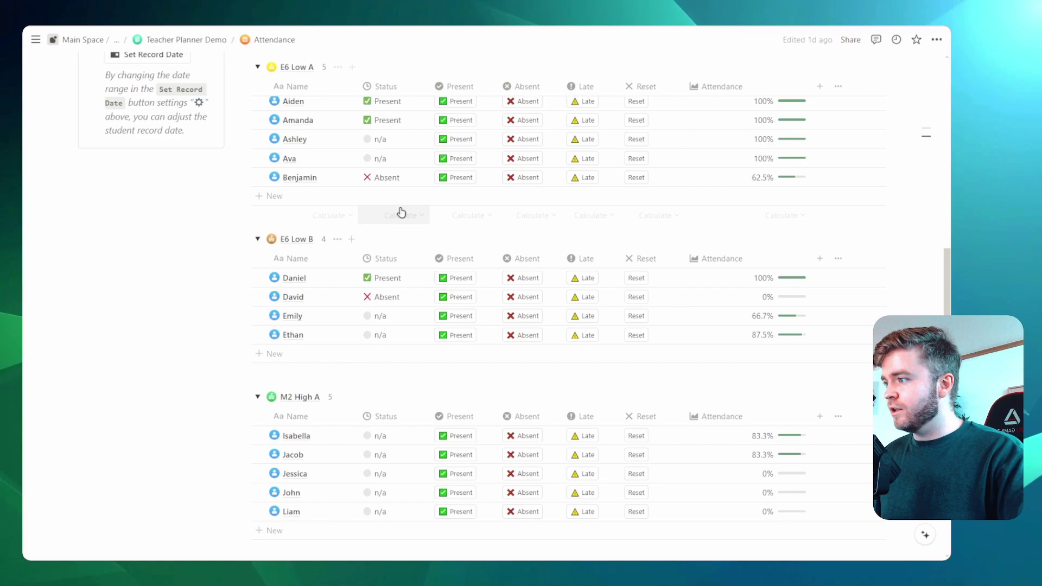
pyautogui.scroll(-1, 343, 259)
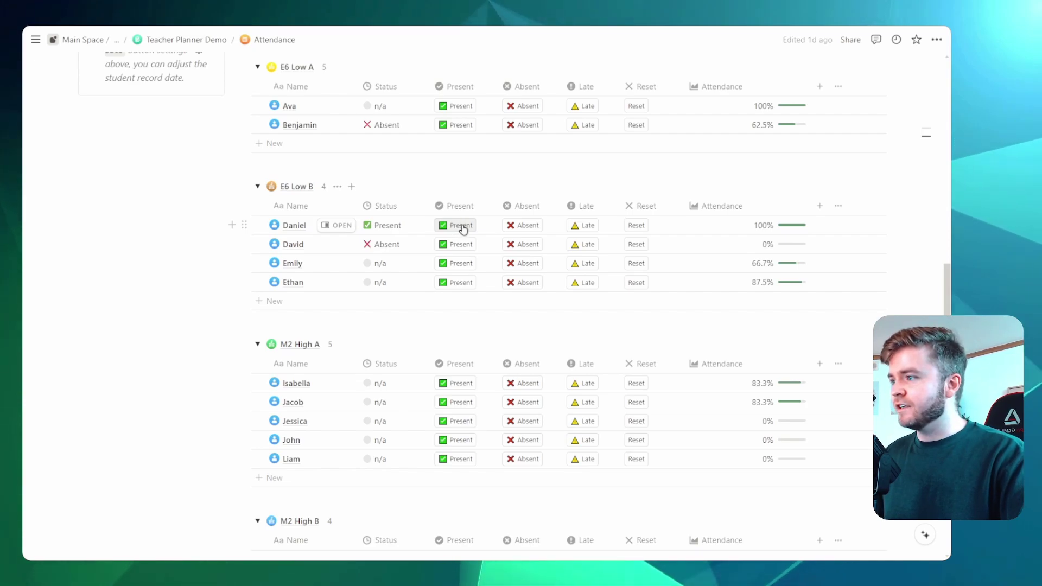
pyautogui.click(458, 225)
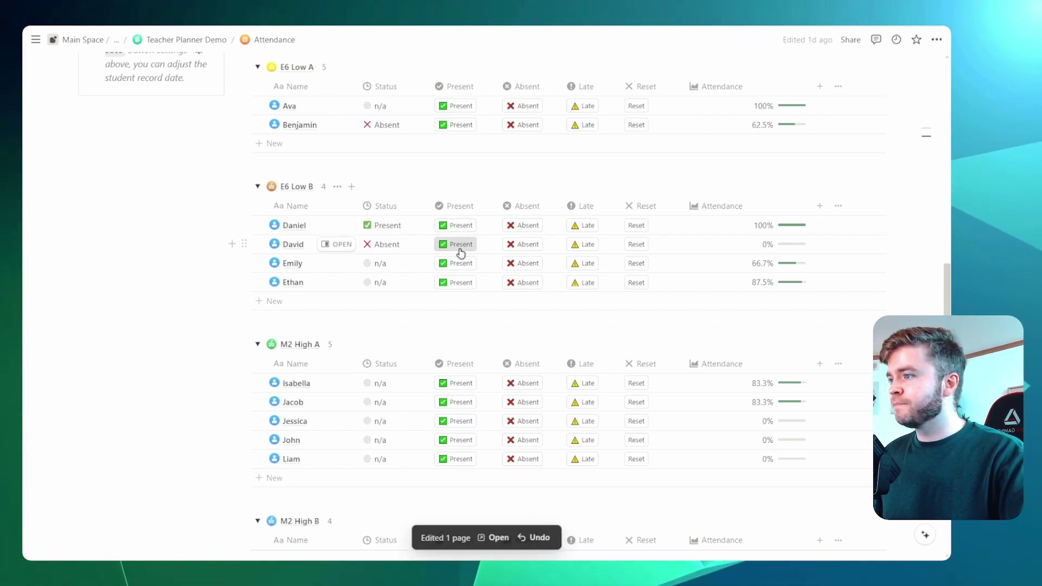
pyautogui.scroll(1, 458, 282)
pyautogui.click(459, 298)
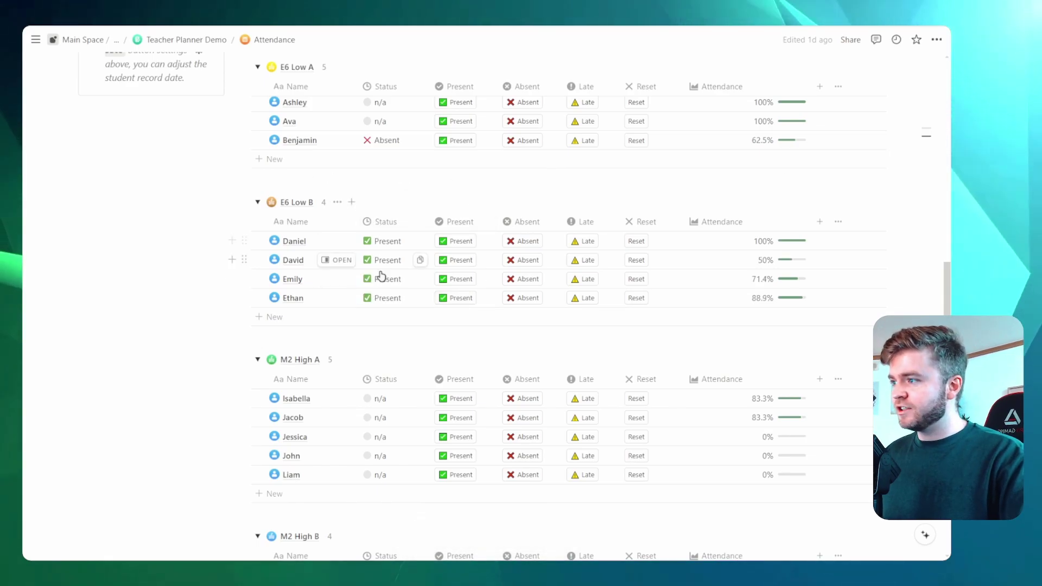
pyautogui.scroll(5, 407, 281)
pyautogui.scroll(2, 412, 284)
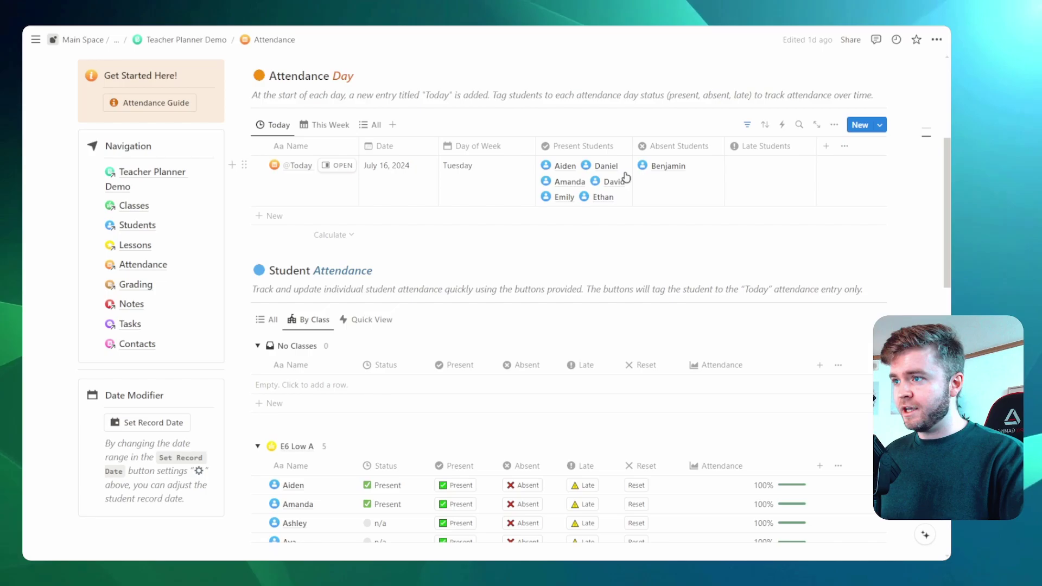
# Step: In M2 High A, mark Isabella and Jacob late and Jessica, John and Liam absent
pyautogui.scroll(-8, 626, 177)
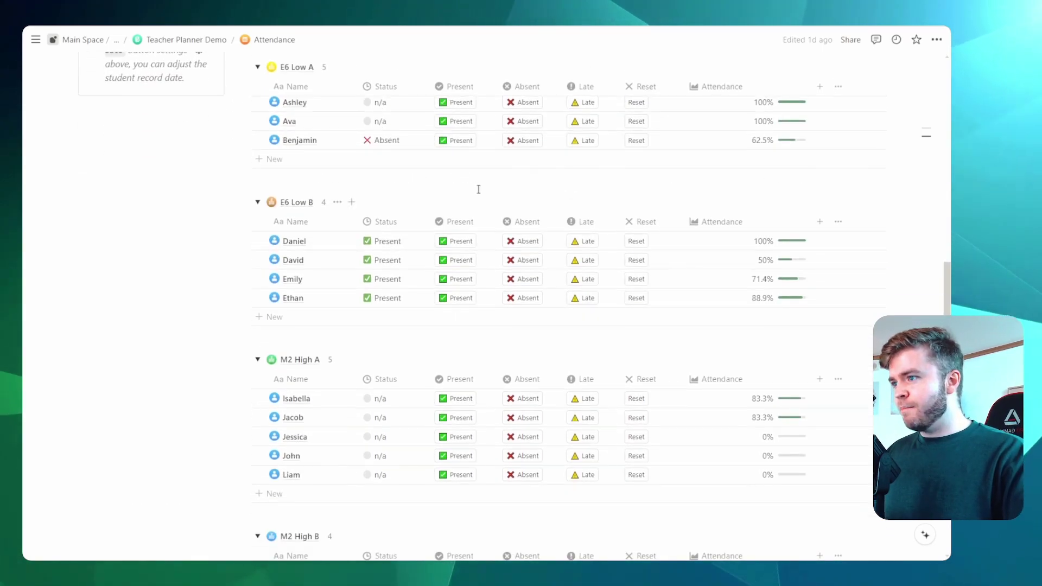
pyautogui.scroll(-2, 488, 191)
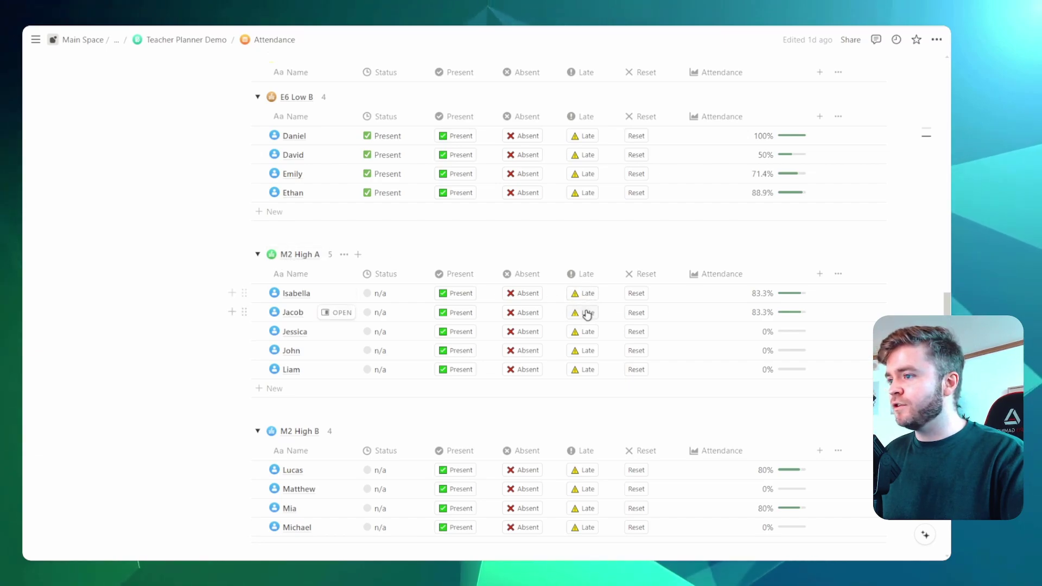
pyautogui.click(521, 350)
pyautogui.click(520, 369)
pyautogui.scroll(-1, 461, 239)
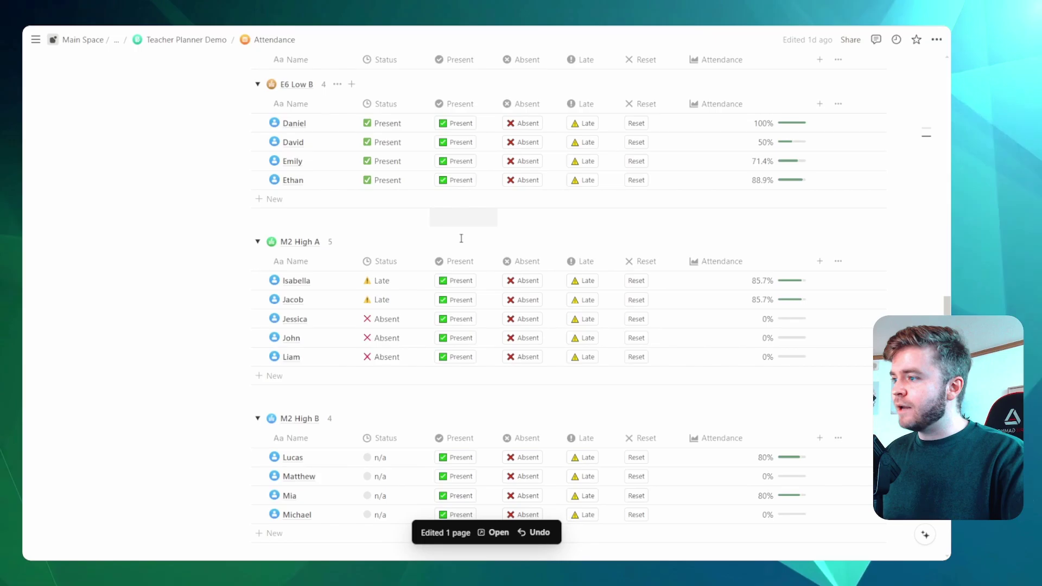
pyautogui.scroll(-2, 461, 239)
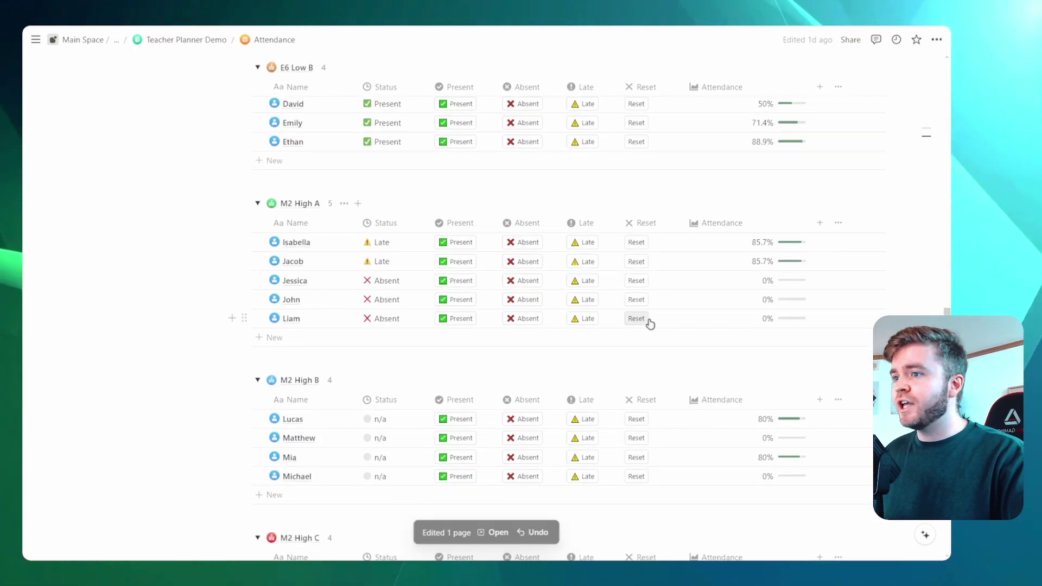
pyautogui.scroll(10, 700, 330)
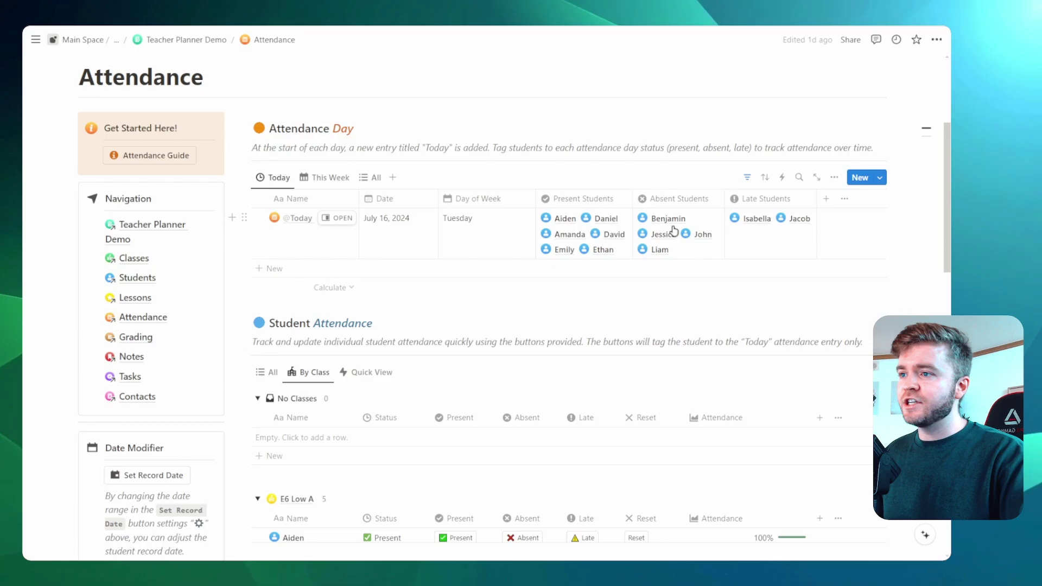
# Step: Open the Present button property's settings and zoom in to review its actions
pyautogui.scroll(1, 505, 375)
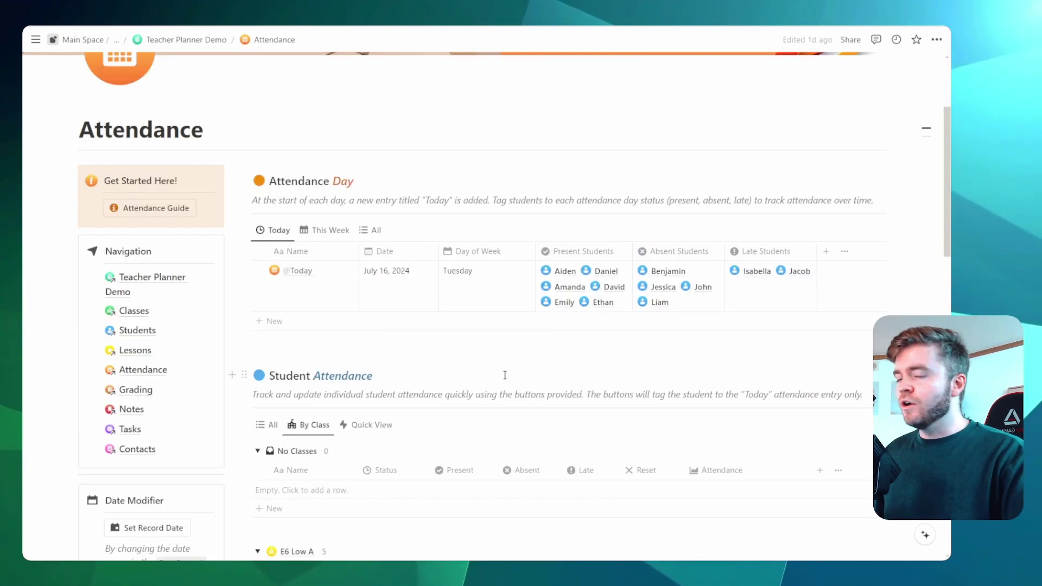
pyautogui.scroll(-5, 504, 369)
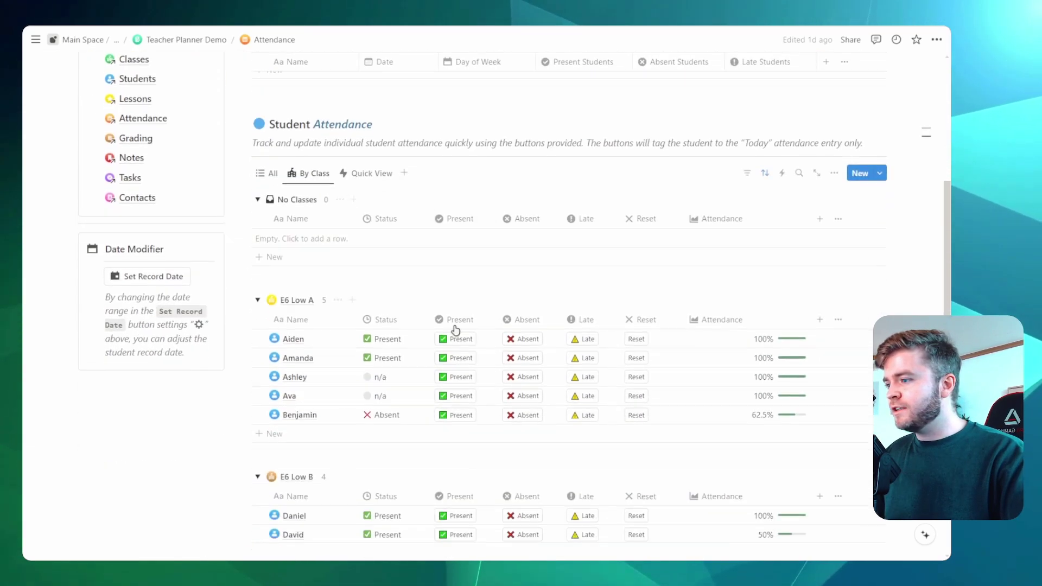
pyautogui.scroll(-2, 484, 243)
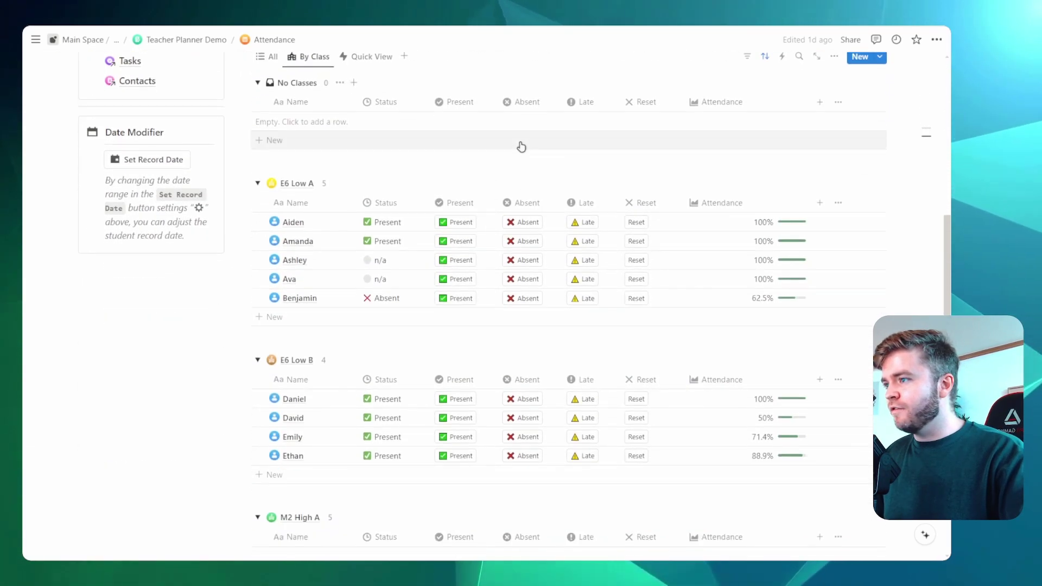
pyautogui.click(458, 204)
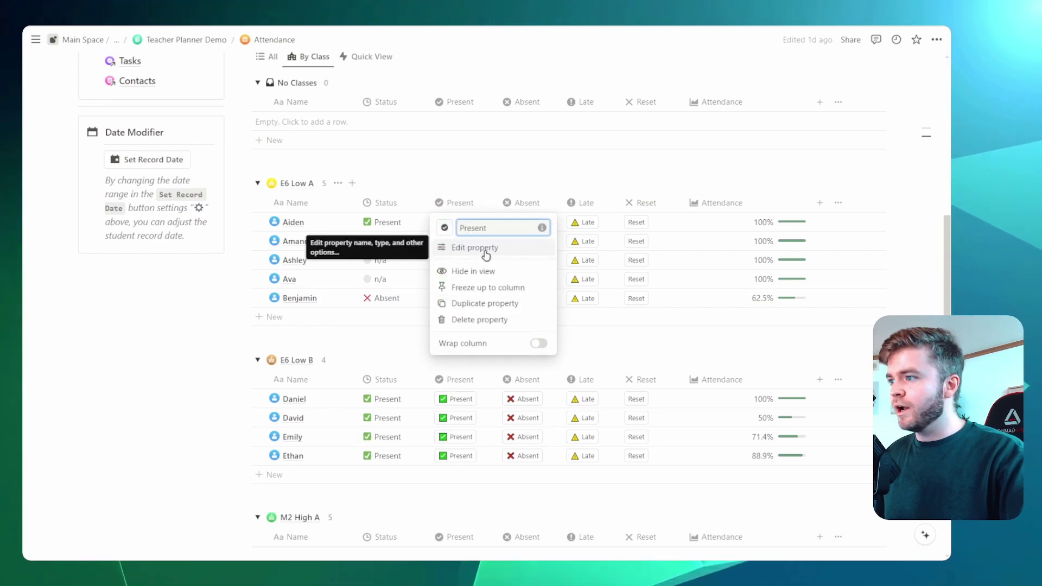
pyautogui.hotkey('ctrl', '+')
pyautogui.hotkey('ctrl', '+')
pyautogui.click(515, 253)
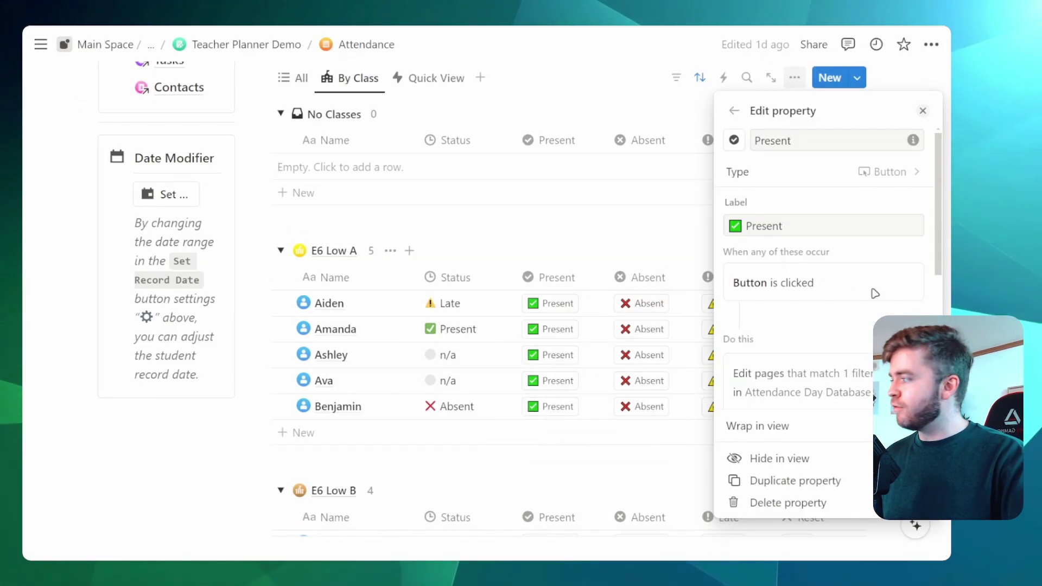
pyautogui.hotkey('ctrl', '+')
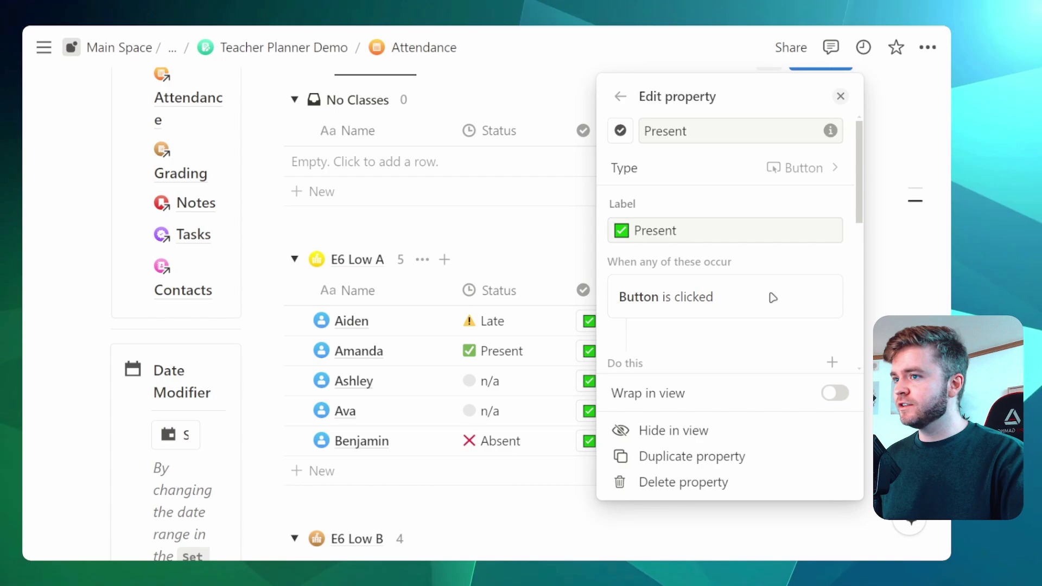
pyautogui.scroll(-2, 773, 297)
pyautogui.scroll(2, 770, 298)
pyautogui.scroll(-1, 767, 293)
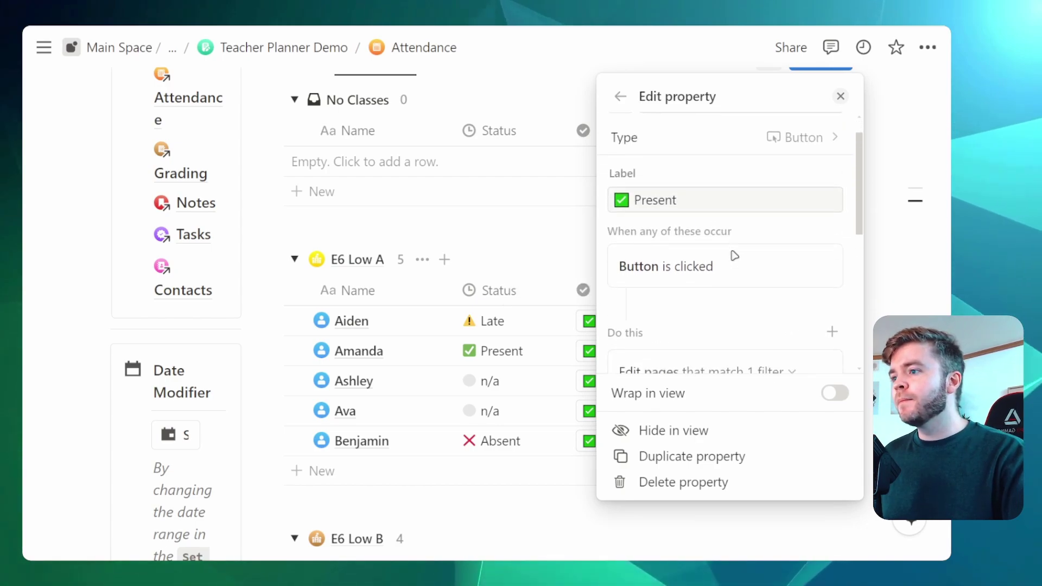
pyautogui.scroll(-1, 705, 266)
pyautogui.scroll(-4, 692, 268)
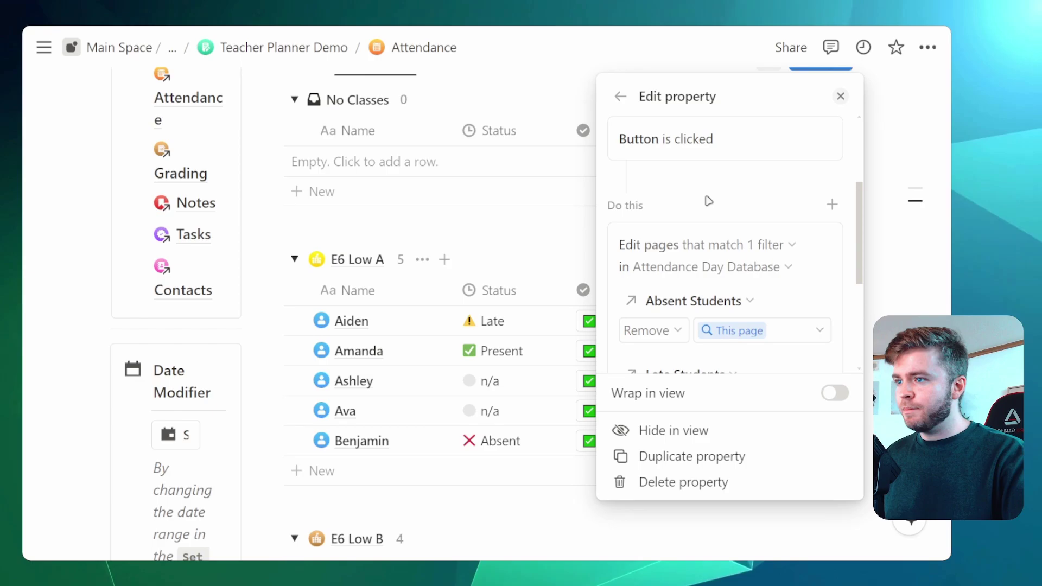
pyautogui.scroll(-2, 708, 201)
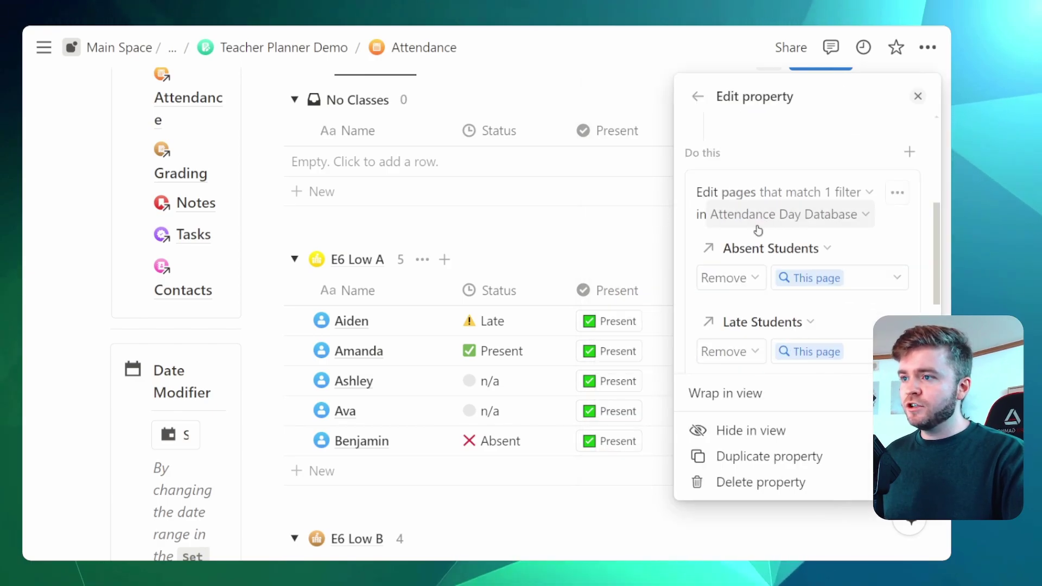
# Step: Check the button's Date is Today filter, then close the property settings
pyautogui.click(814, 196)
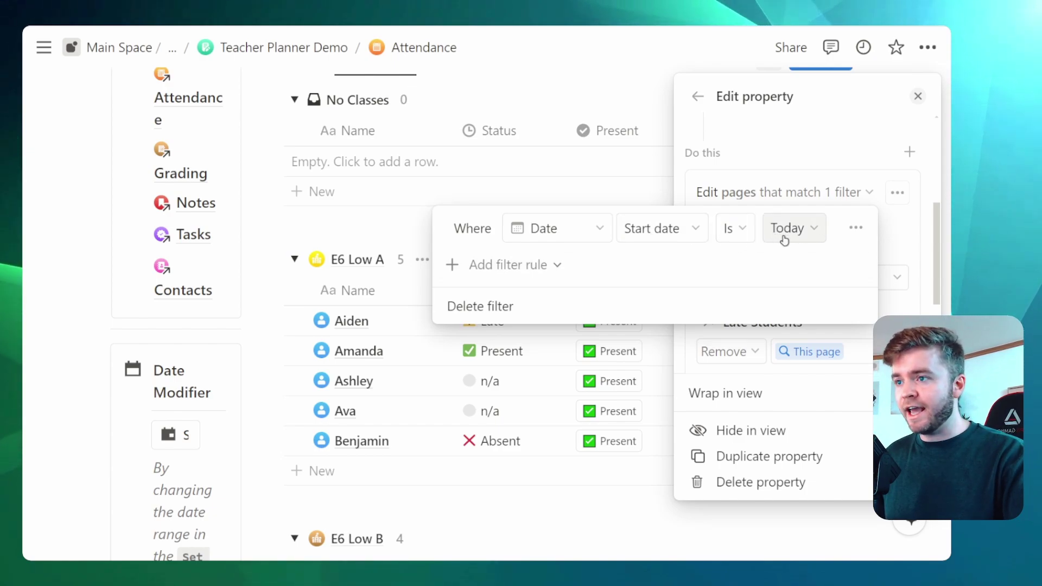
pyautogui.click(809, 151)
pyautogui.scroll(-2, 814, 244)
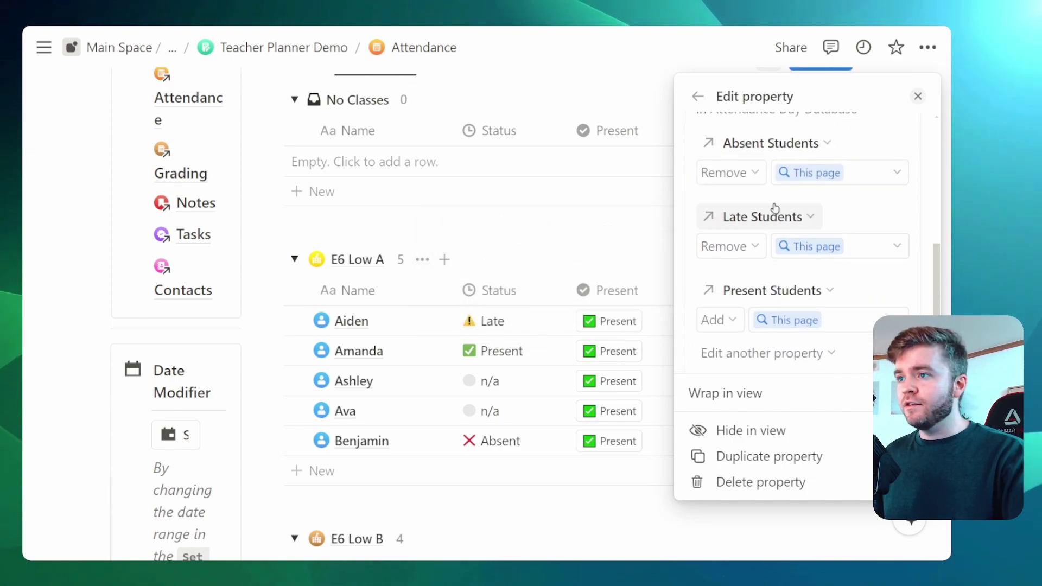
pyautogui.scroll(-1, 792, 217)
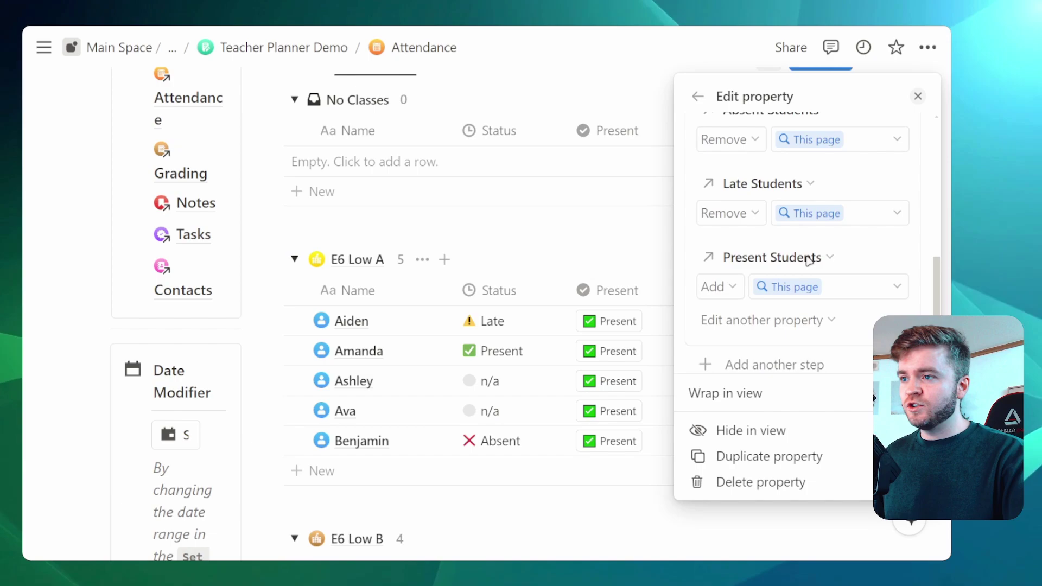
pyautogui.scroll(1, 830, 272)
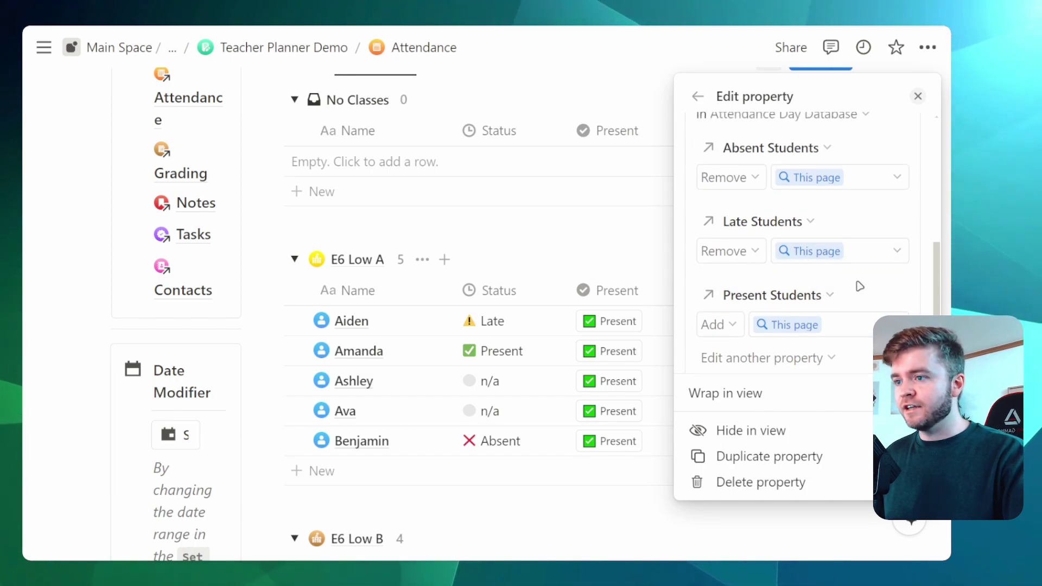
pyautogui.scroll(-1, 771, 315)
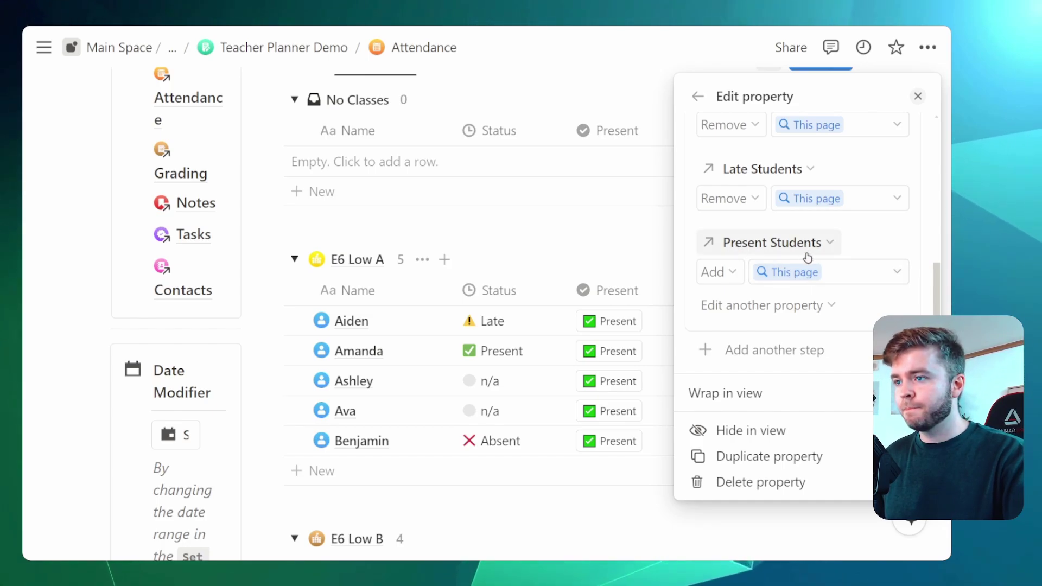
pyautogui.scroll(3, 814, 227)
pyautogui.click(819, 198)
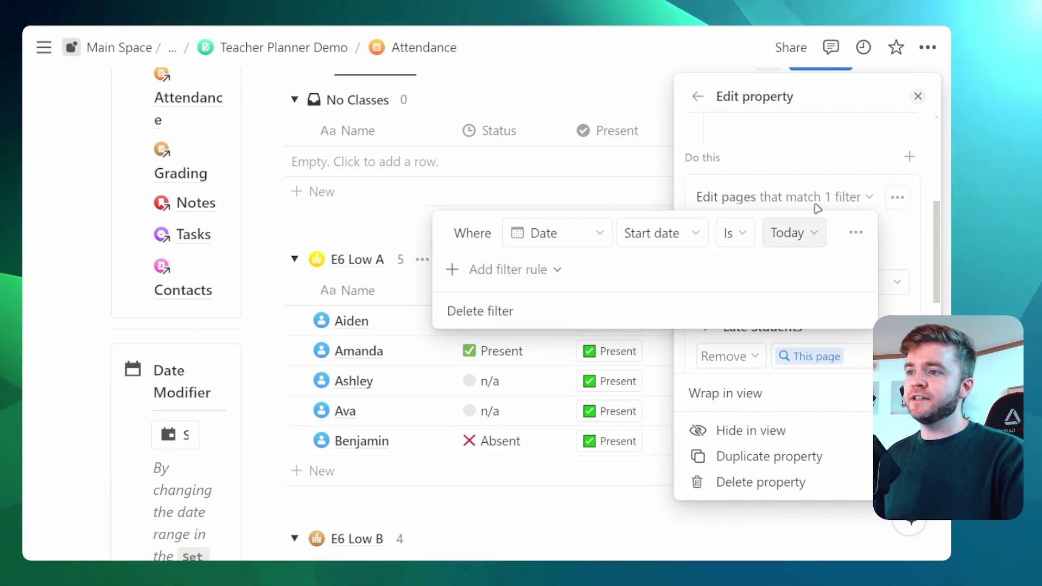
pyautogui.click(818, 156)
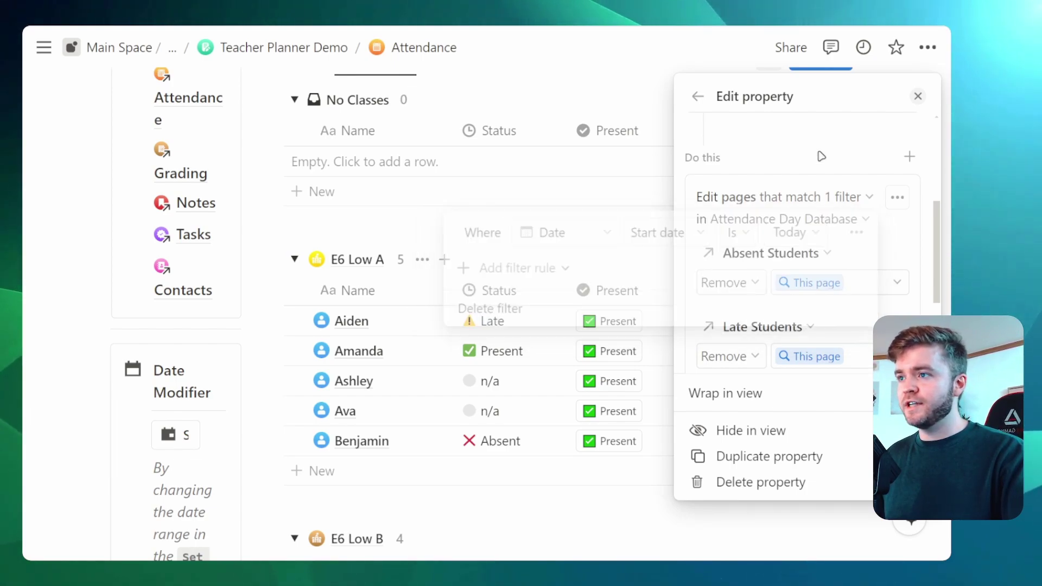
pyautogui.click(918, 100)
pyautogui.scroll(10, 528, 237)
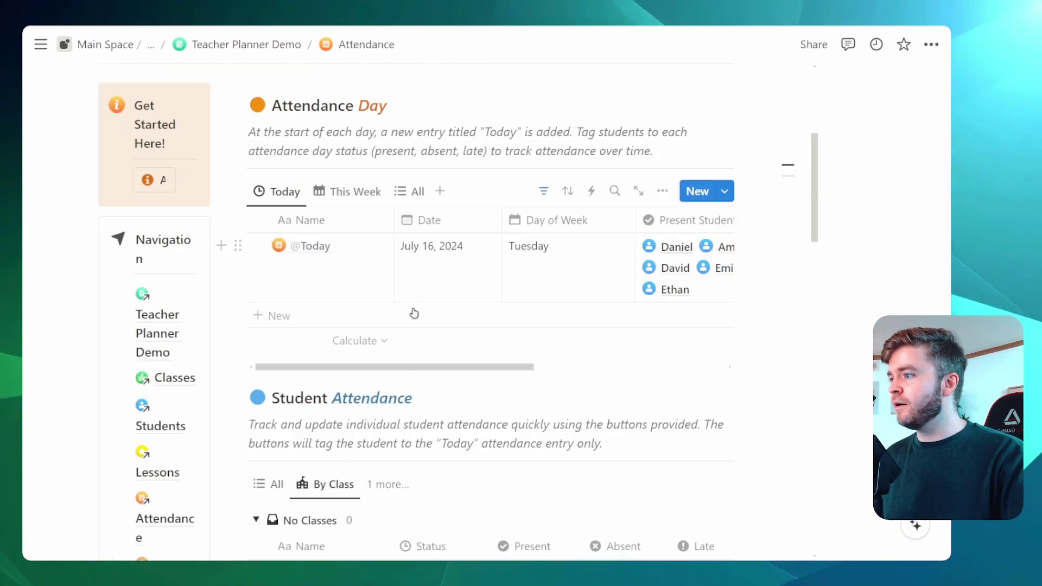
pyautogui.hotkey('ctrl', '-')
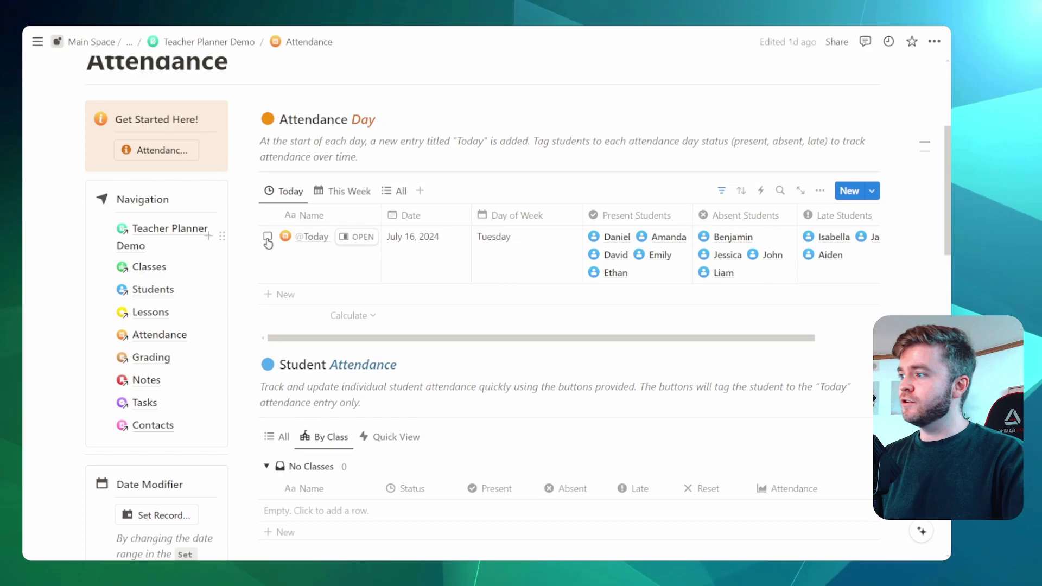
pyautogui.press('Delete')
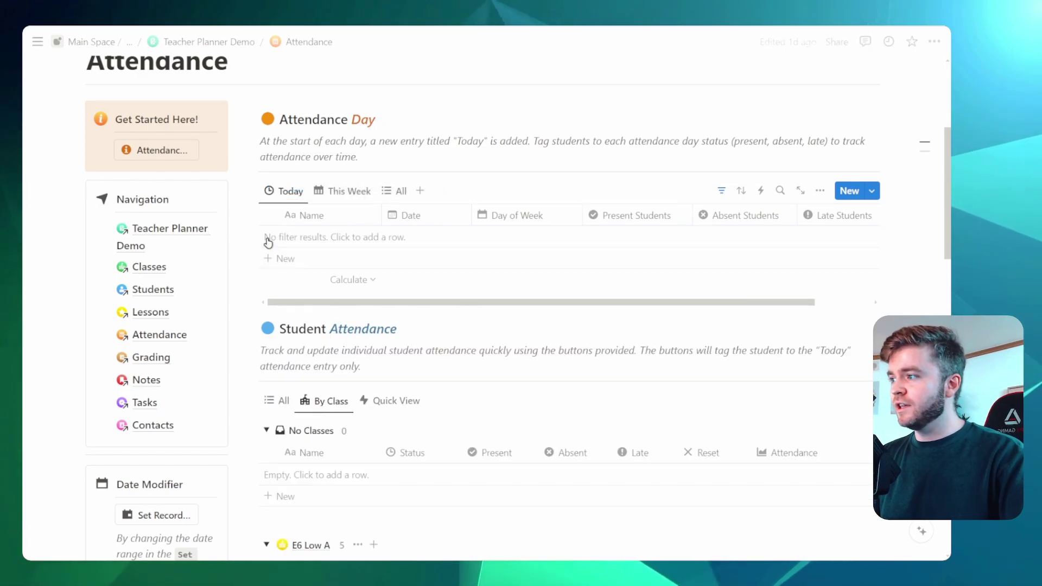
pyautogui.scroll(-7, 440, 260)
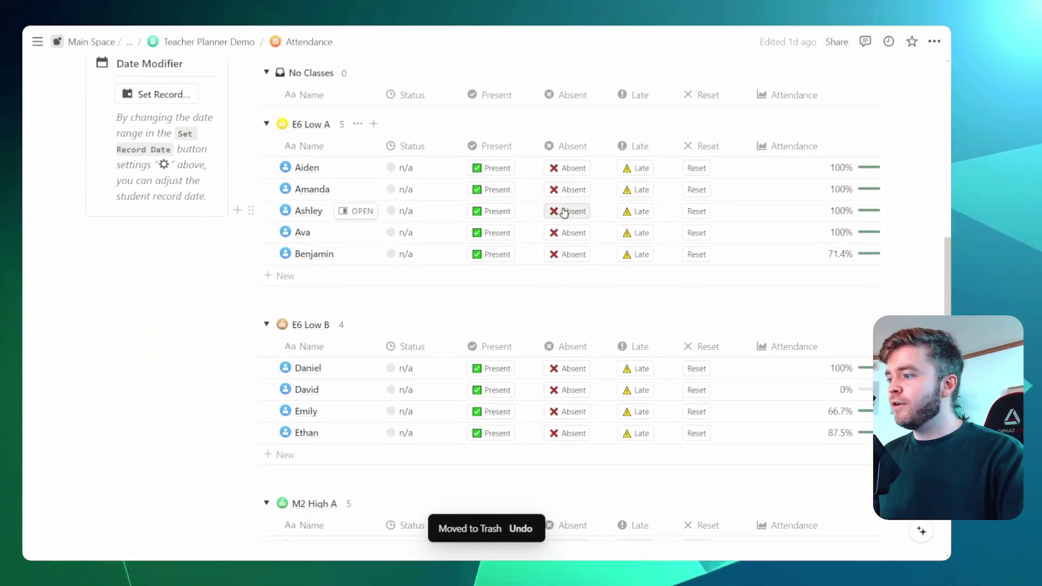
pyautogui.scroll(1, 521, 218)
pyautogui.click(569, 243)
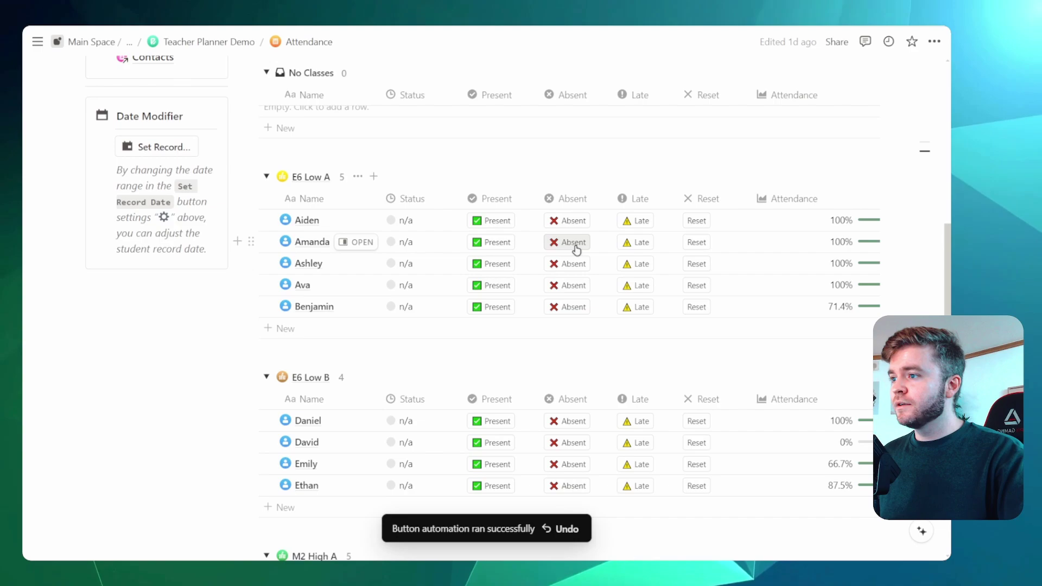
pyautogui.click(490, 267)
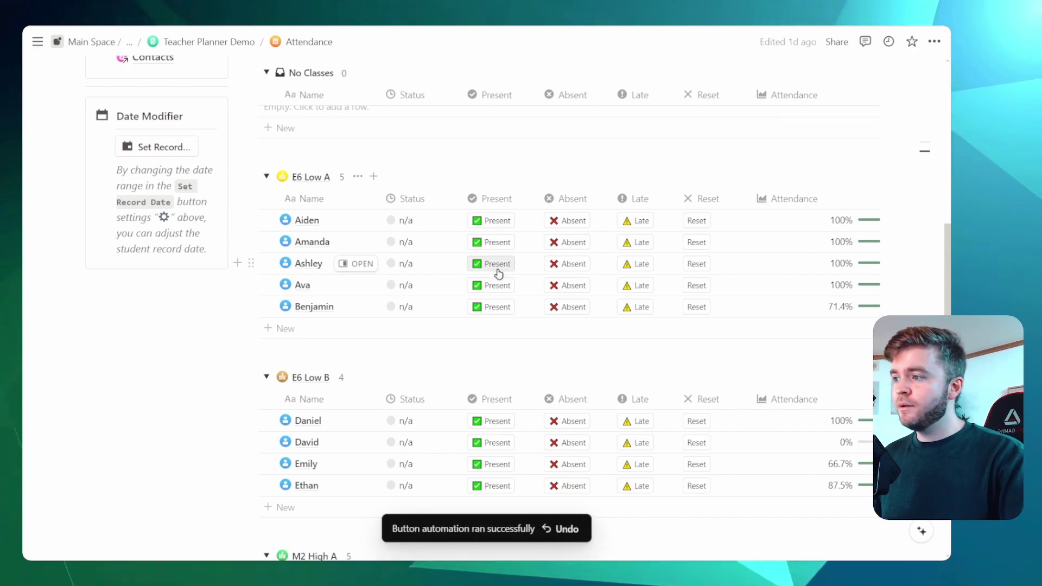
pyautogui.scroll(2, 498, 271)
pyautogui.scroll(5, 499, 275)
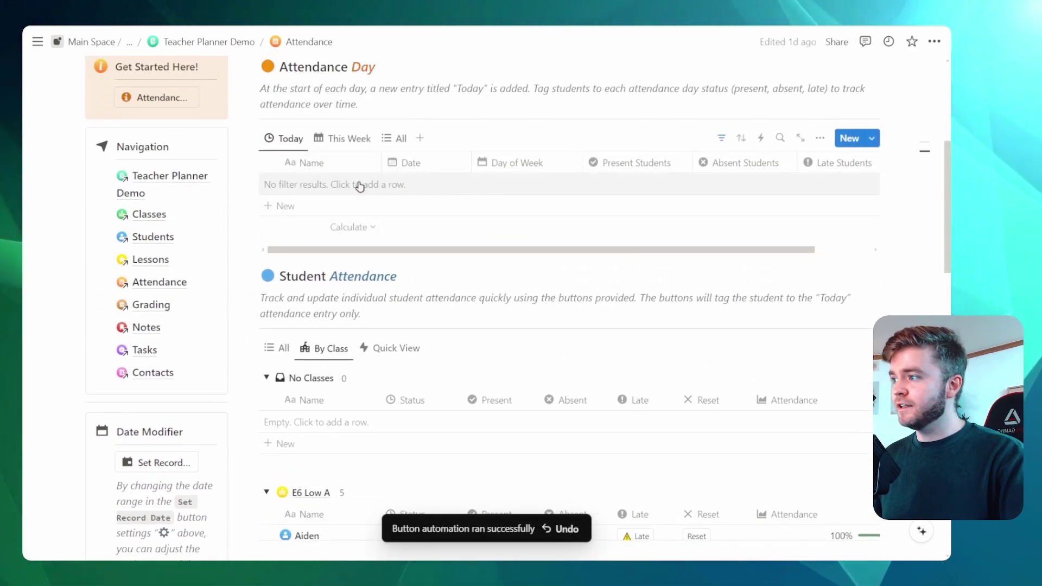
pyautogui.click(287, 206)
pyautogui.press('Escape')
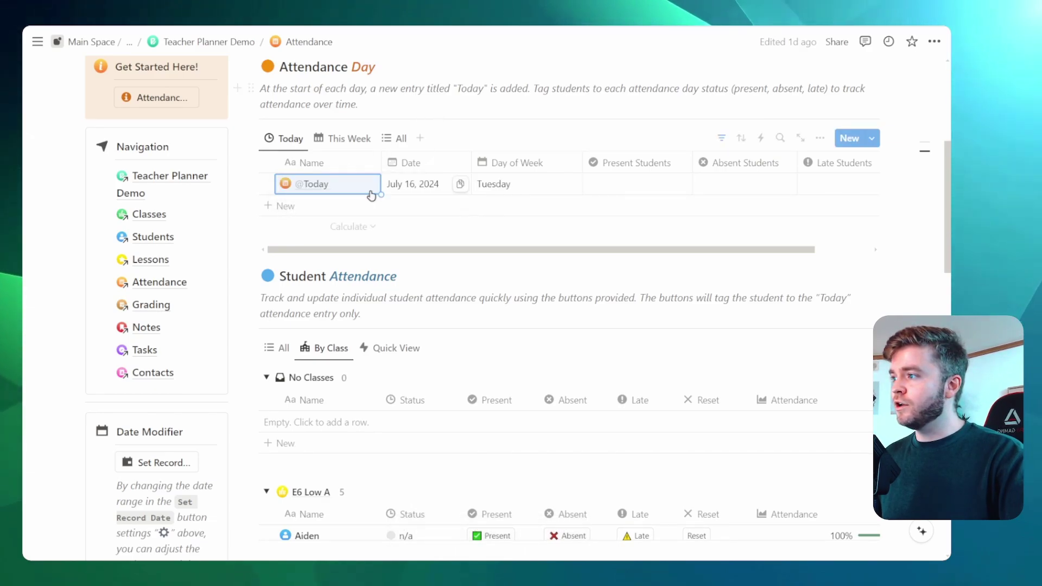
pyautogui.scroll(-2, 566, 212)
pyautogui.scroll(-4, 567, 213)
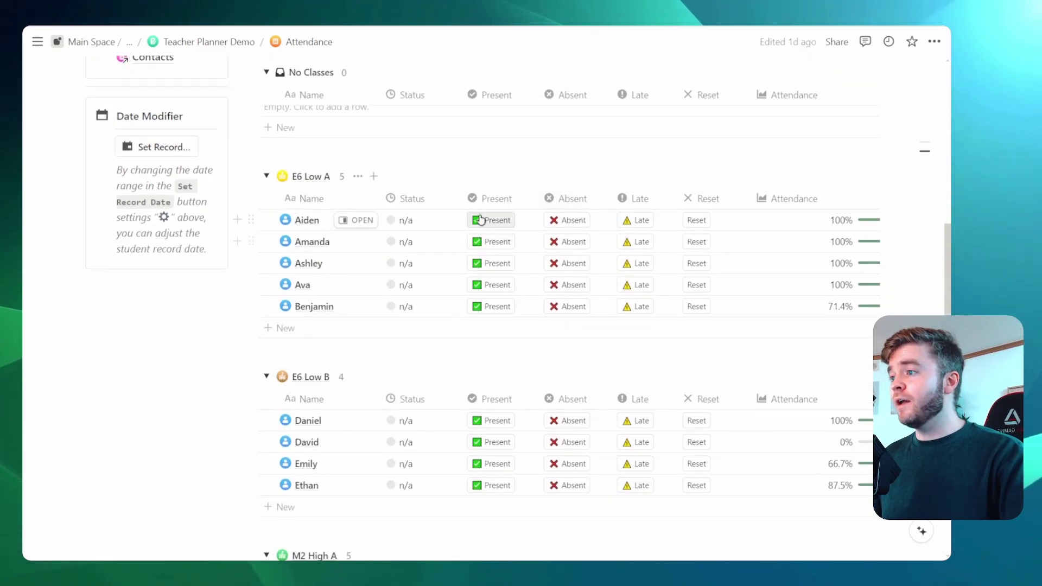
pyautogui.click(480, 220)
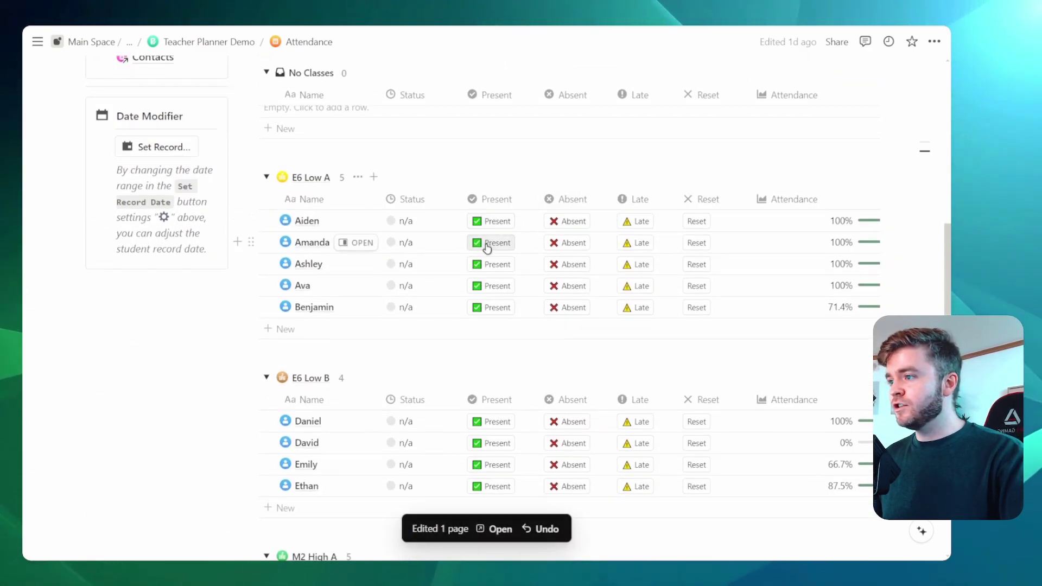
pyautogui.click(571, 265)
pyautogui.scroll(6, 572, 269)
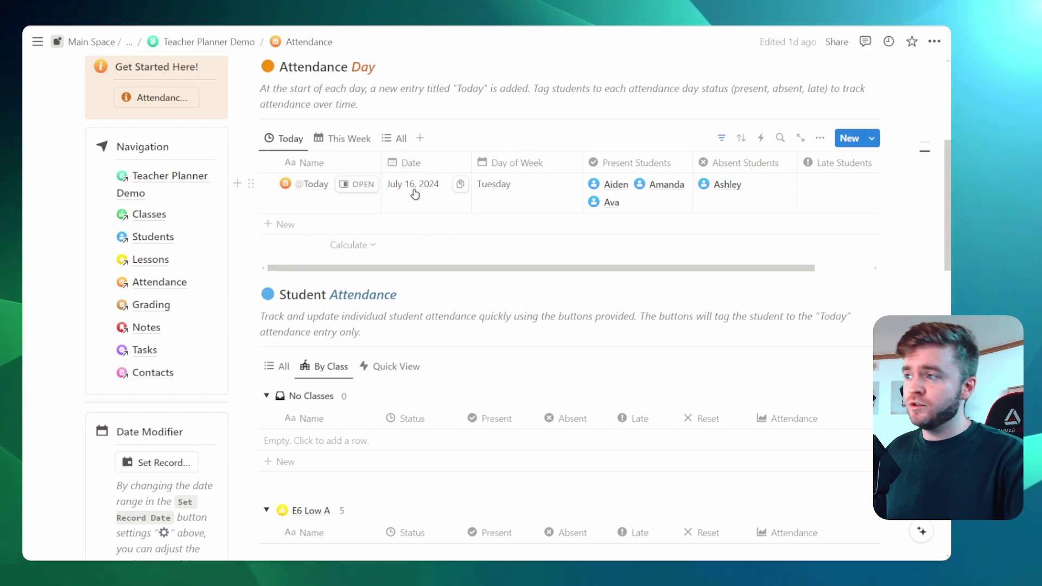
# Step: Browse the This Week and All views and check July 5's present students
pyautogui.click(349, 142)
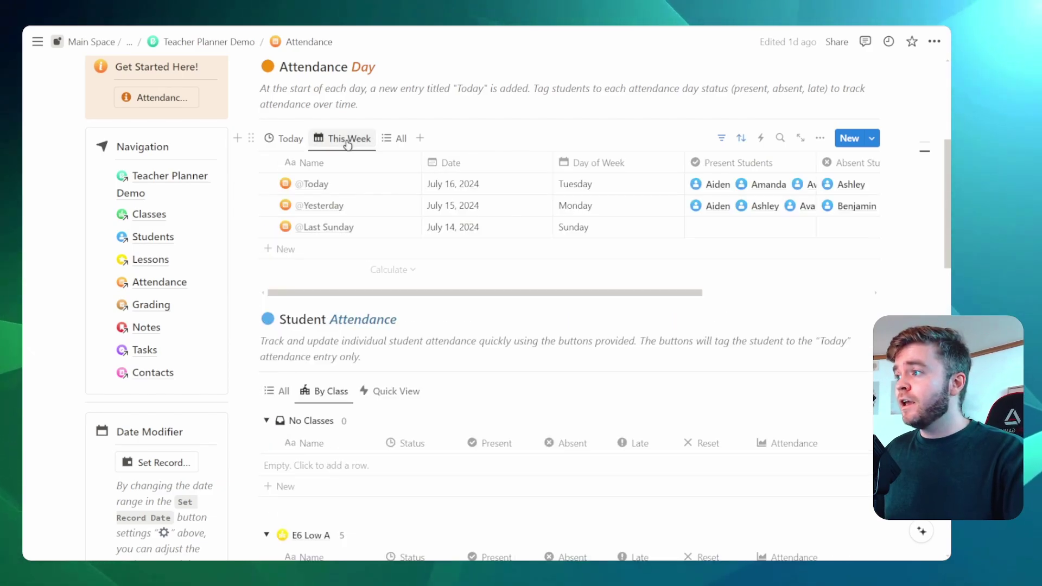
pyautogui.click(393, 140)
pyautogui.scroll(-3, 700, 265)
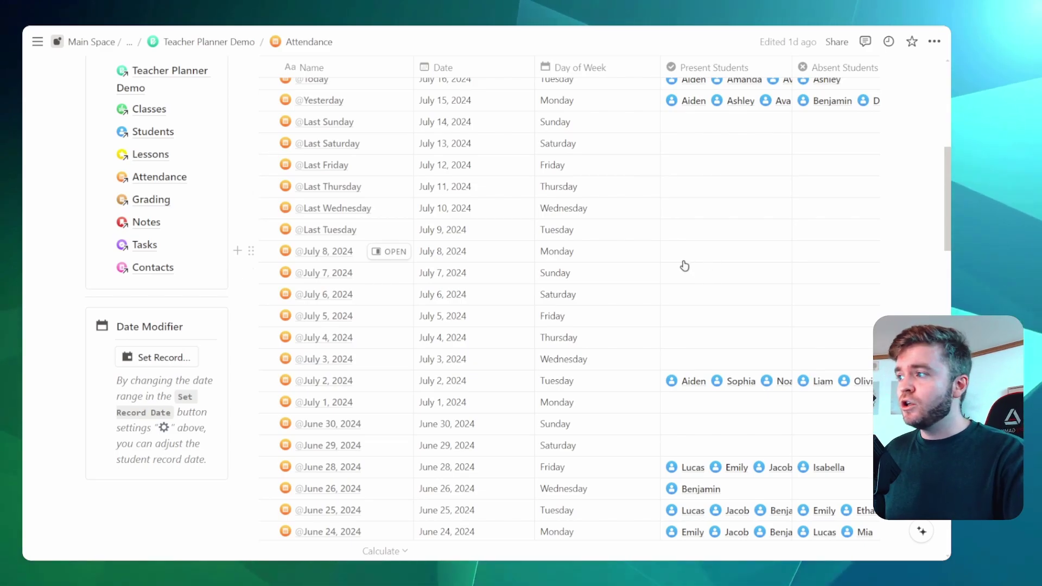
pyautogui.scroll(3, 416, 168)
pyautogui.scroll(-5, 524, 246)
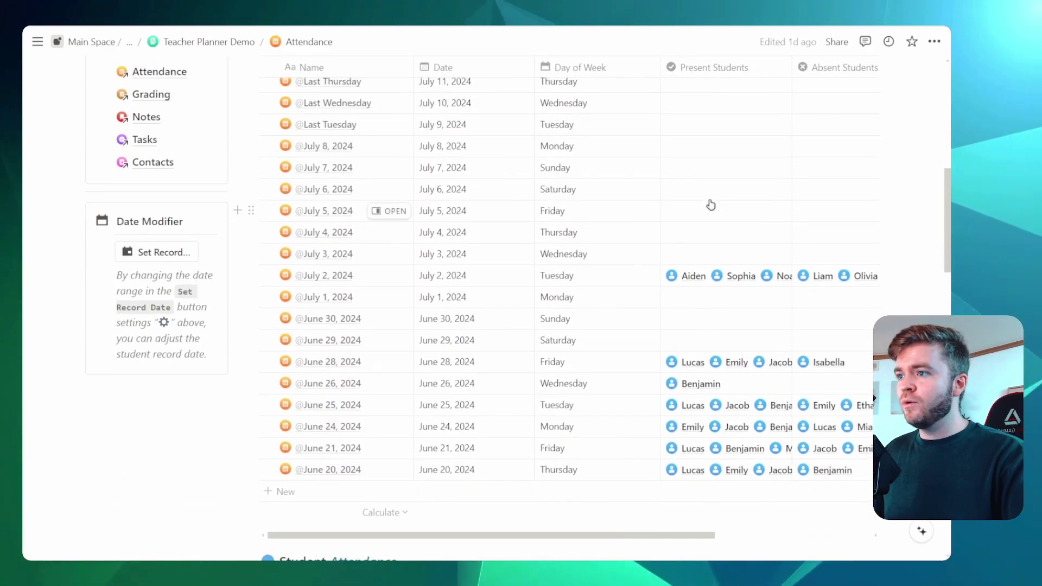
pyautogui.click(704, 209)
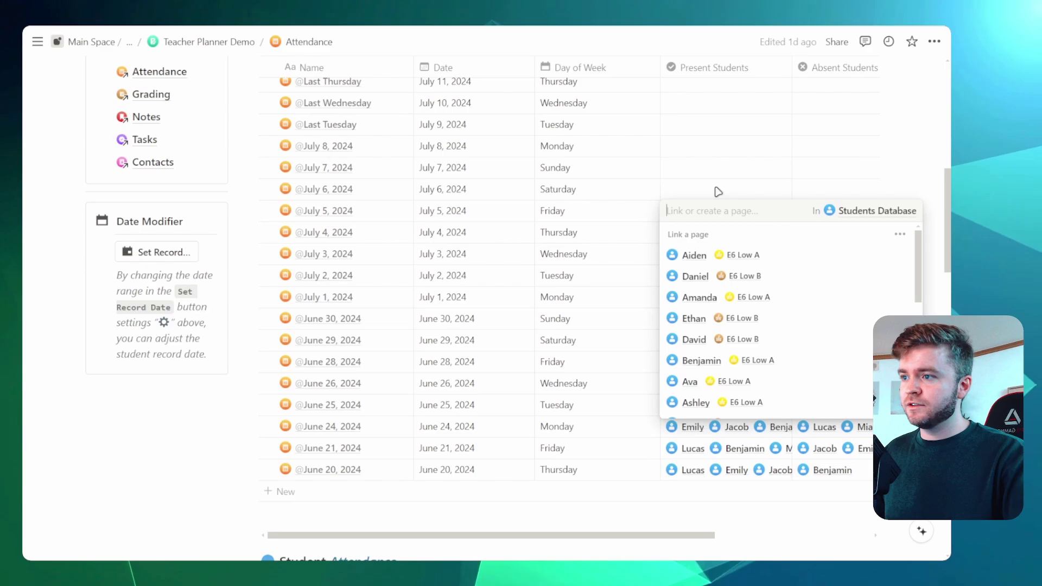
pyautogui.press('Escape')
pyautogui.scroll(5, 558, 162)
pyautogui.click(558, 101)
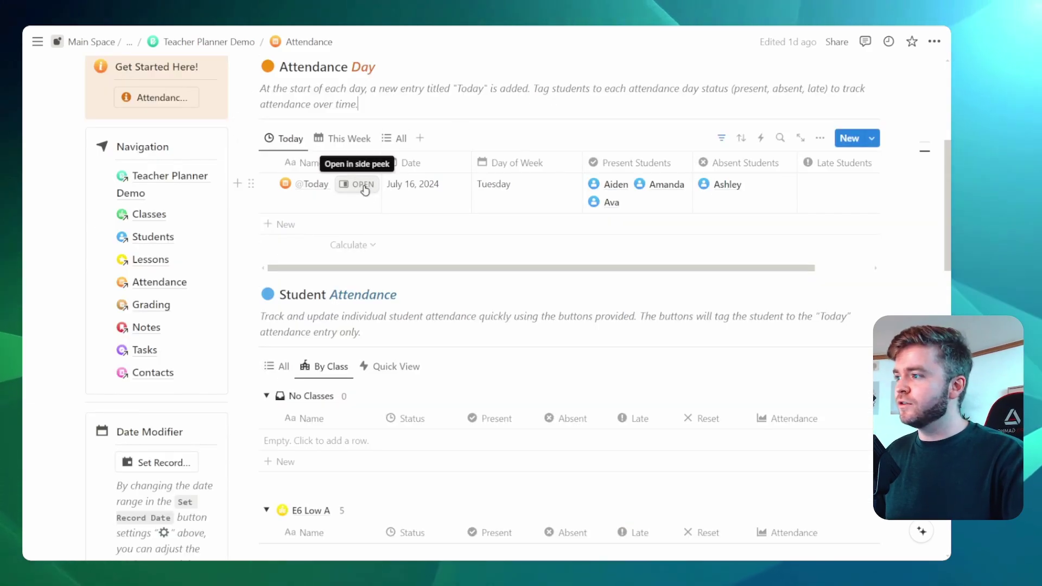
# Step: In today's entry, remove Ashley from Absent Students and add Daniel to Present Students
pyautogui.click(360, 184)
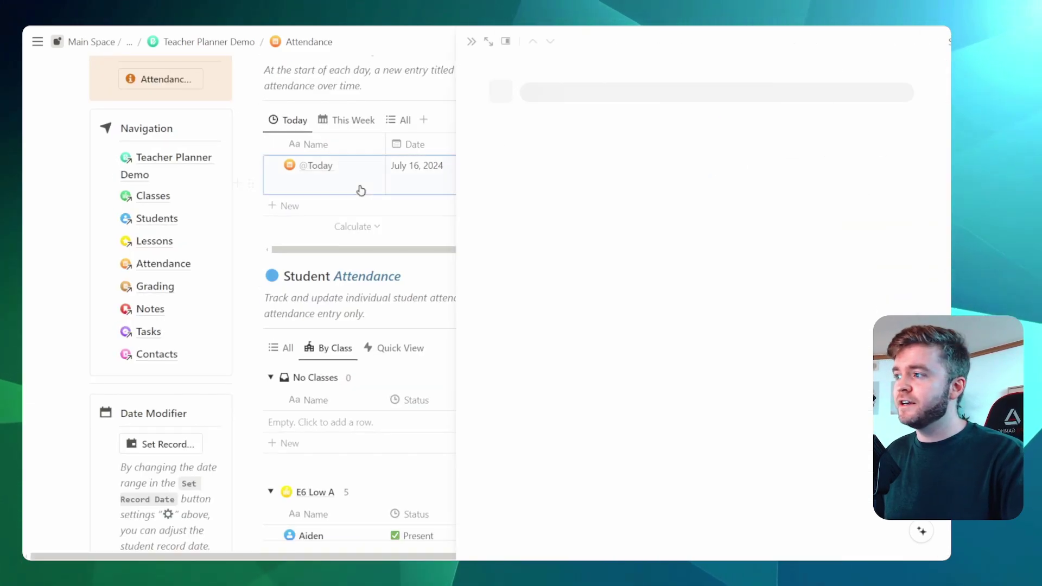
pyautogui.scroll(-2, 640, 150)
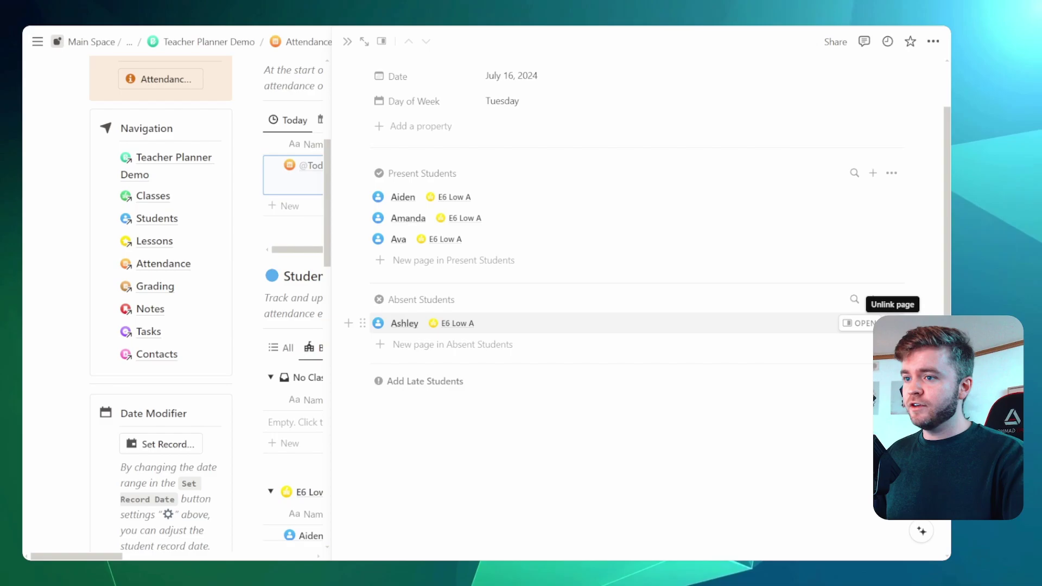
pyautogui.click(890, 323)
pyautogui.click(853, 213)
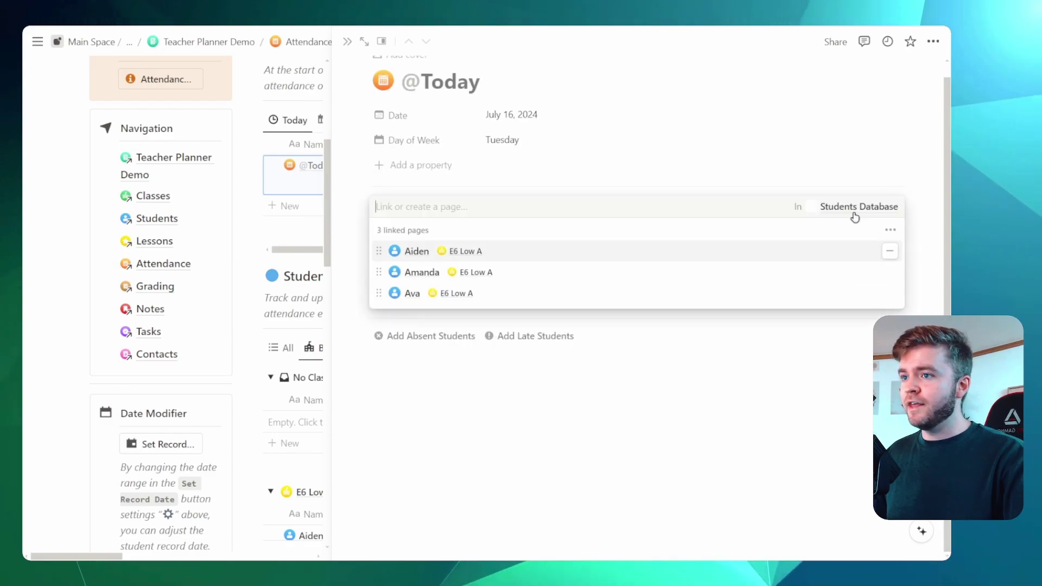
pyautogui.click(513, 339)
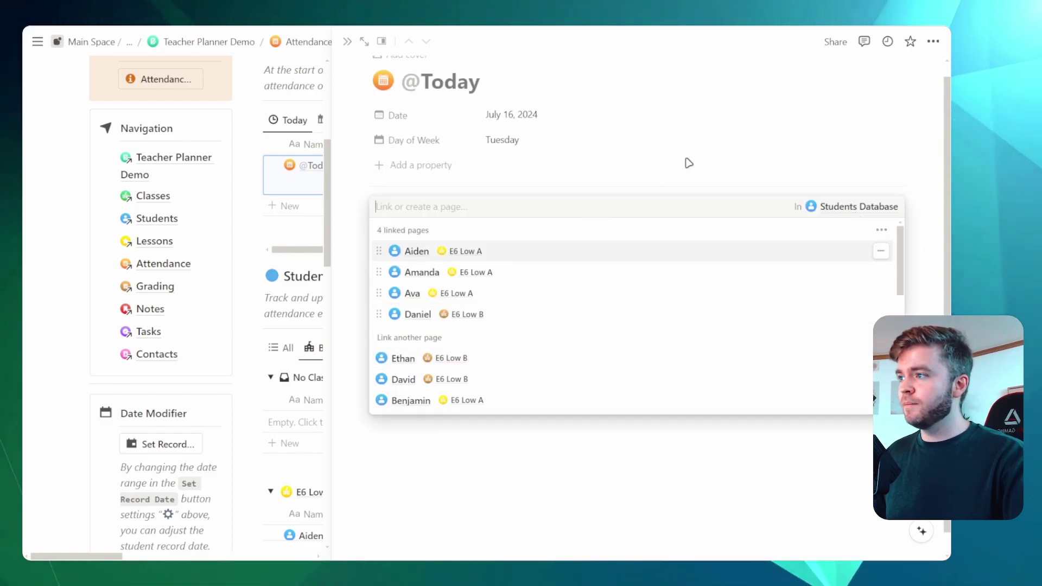
pyautogui.press('Escape')
pyautogui.press('Escape')
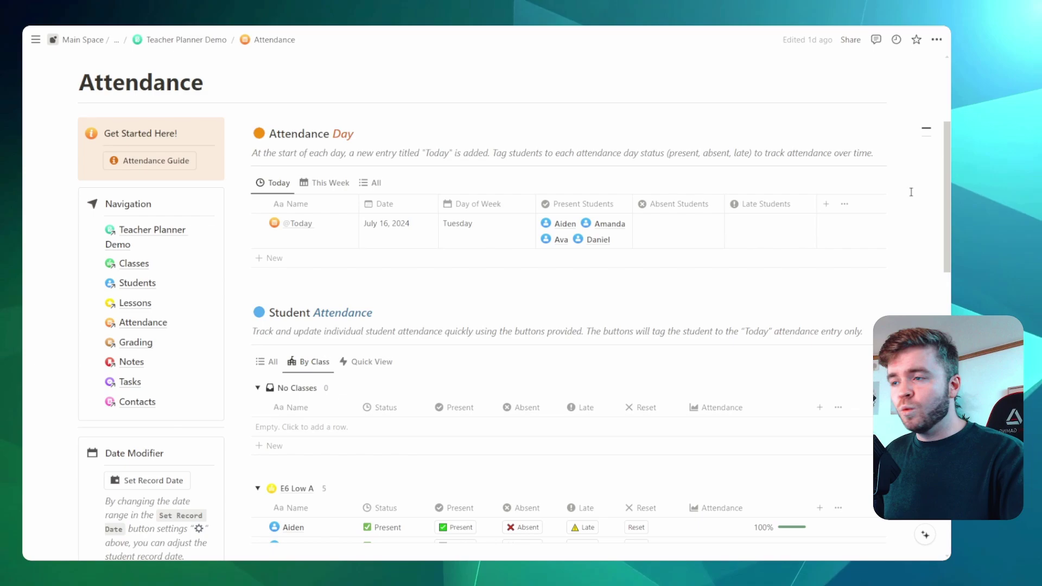
pyautogui.moveTo(884, 186)
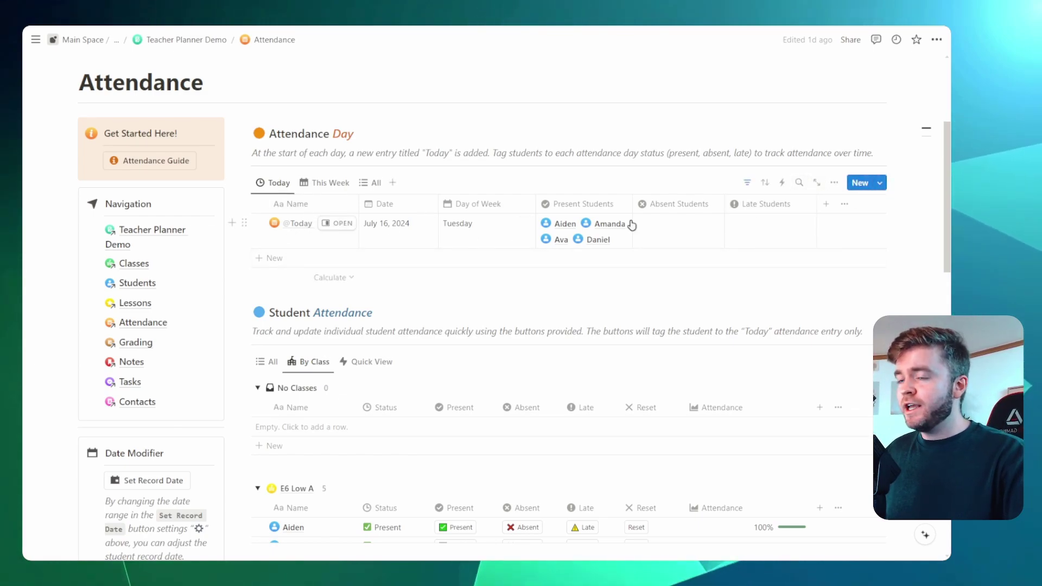
pyautogui.click(880, 184)
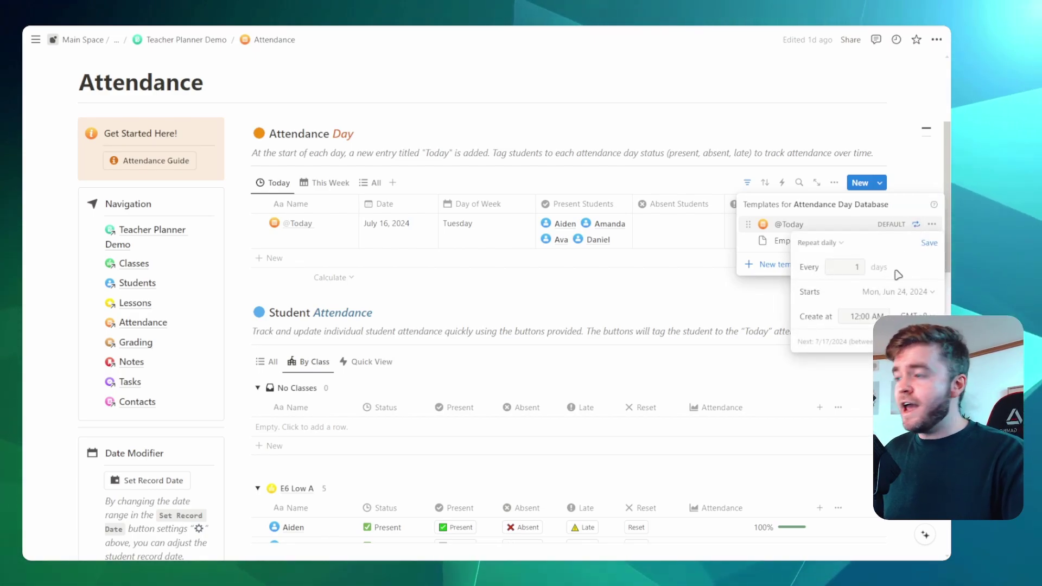
pyautogui.hotkey('ctrl', '+')
pyautogui.hotkey('ctrl', '+')
pyautogui.hotkey('ctrl', '+')
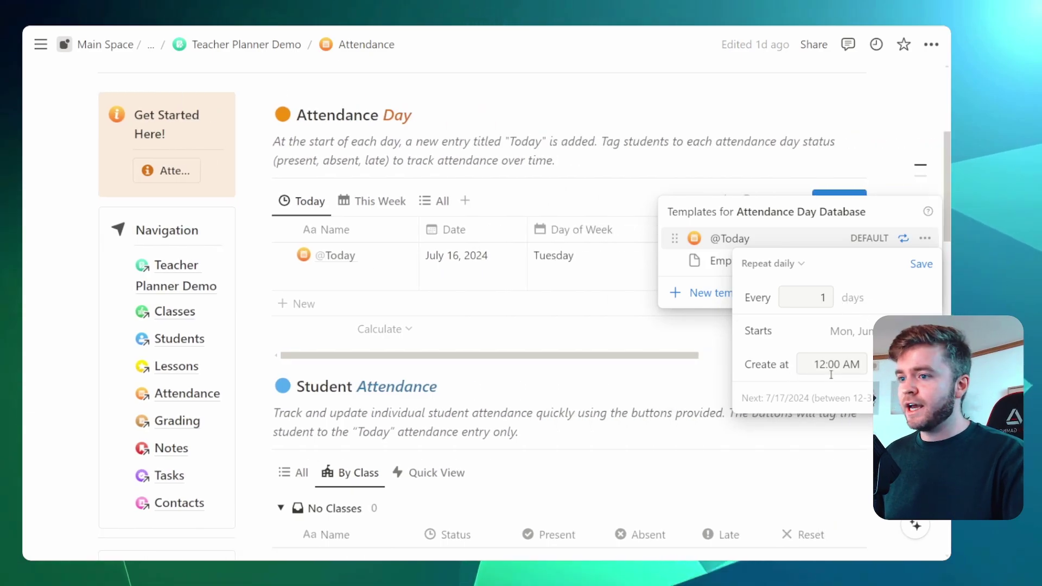
pyautogui.hotkey('ctrl', '-')
pyautogui.hotkey('ctrl', '-')
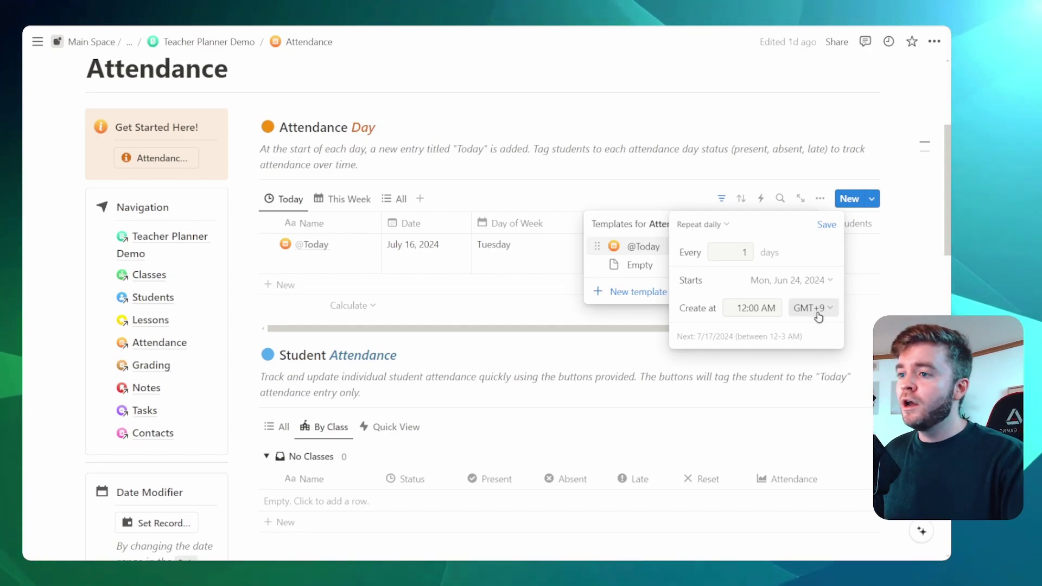
pyautogui.click(819, 317)
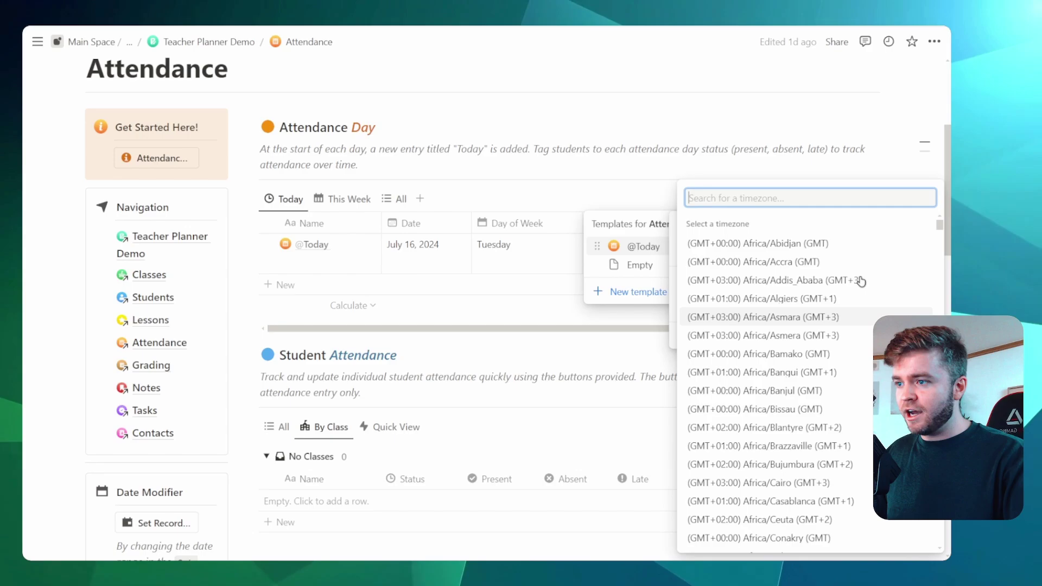
pyautogui.click(640, 217)
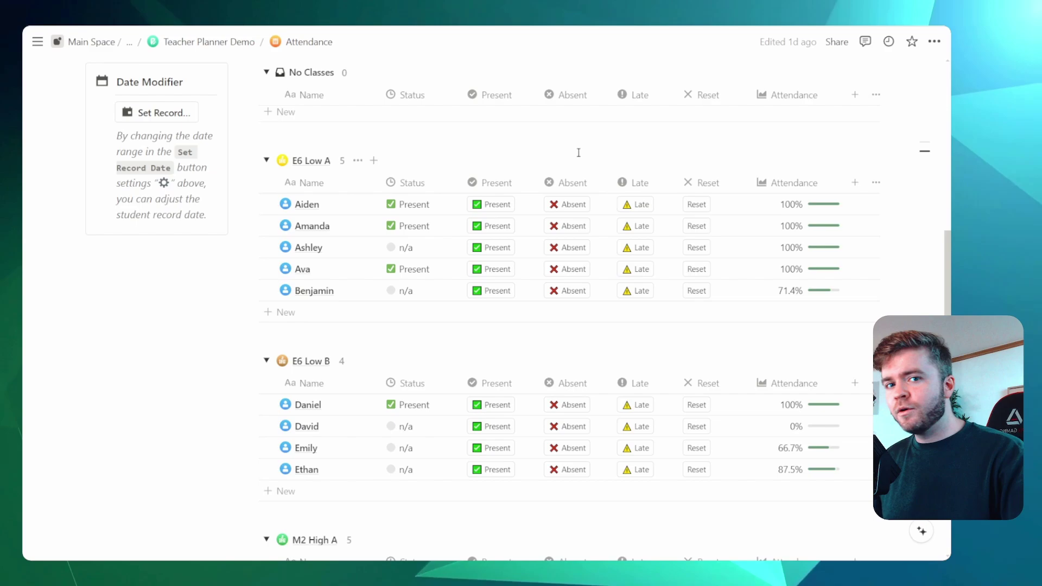
# Step: Mark David in the E6 Low B class Present for today
pyautogui.scroll(-1, 529, 173)
pyautogui.scroll(-1, 528, 216)
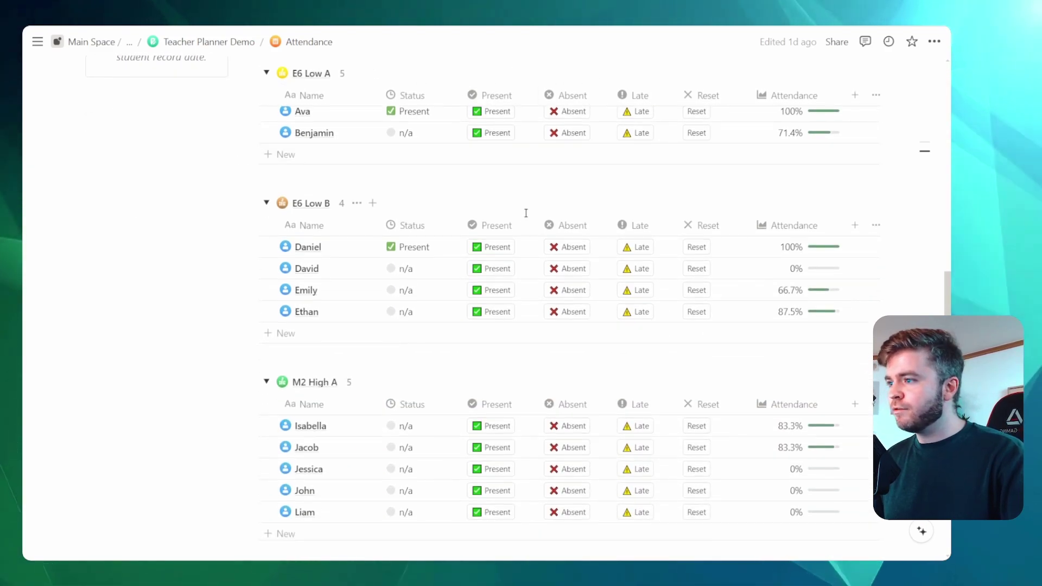
pyautogui.click(497, 274)
pyautogui.scroll(1, 409, 295)
pyautogui.scroll(-2, 421, 195)
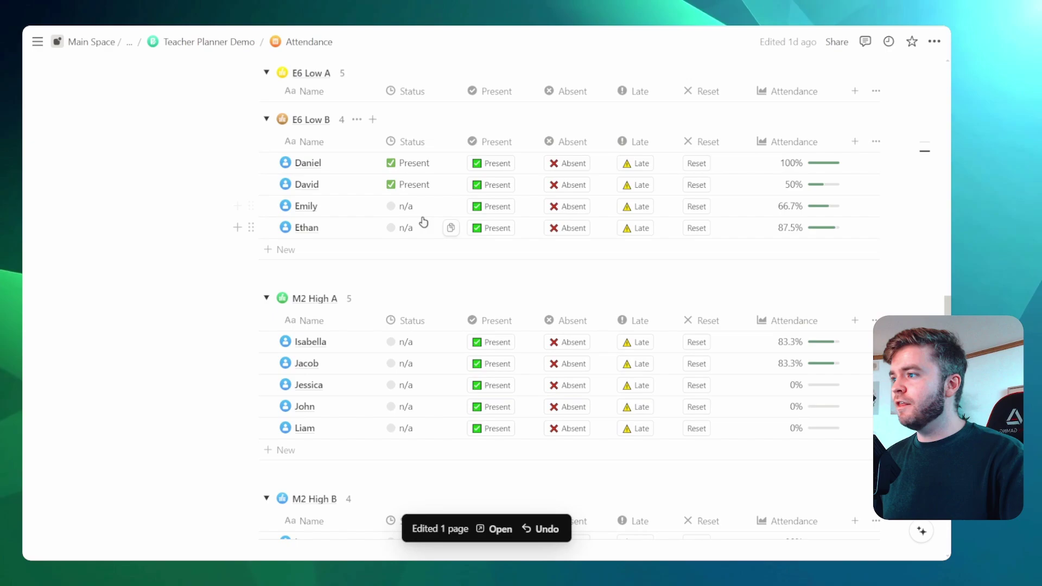
pyautogui.scroll(2, 426, 223)
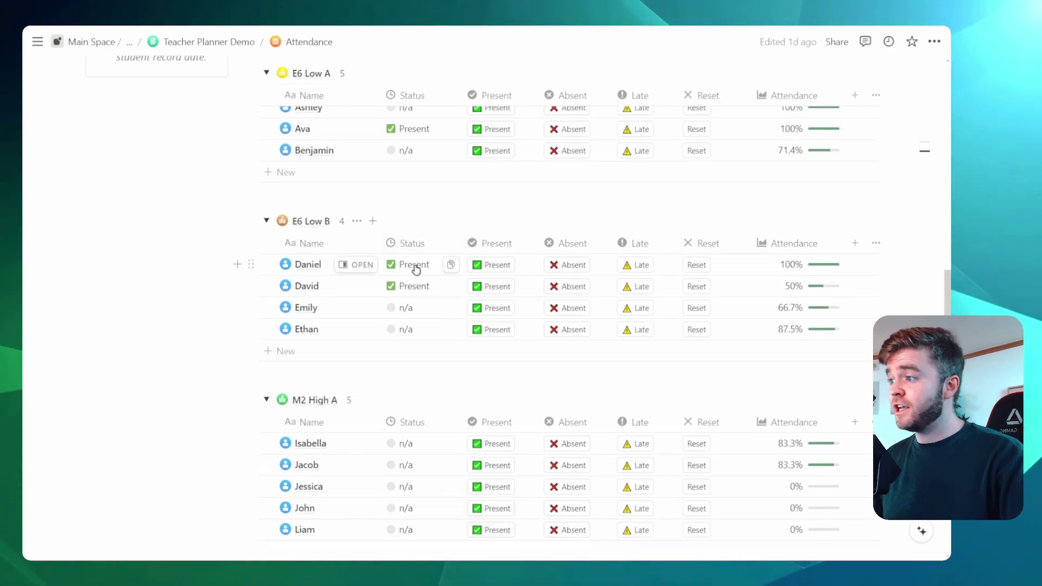
# Step: Inspect the ifs() Status formula in Daniel's and Amanda's rows, then close the editor
pyautogui.click(416, 265)
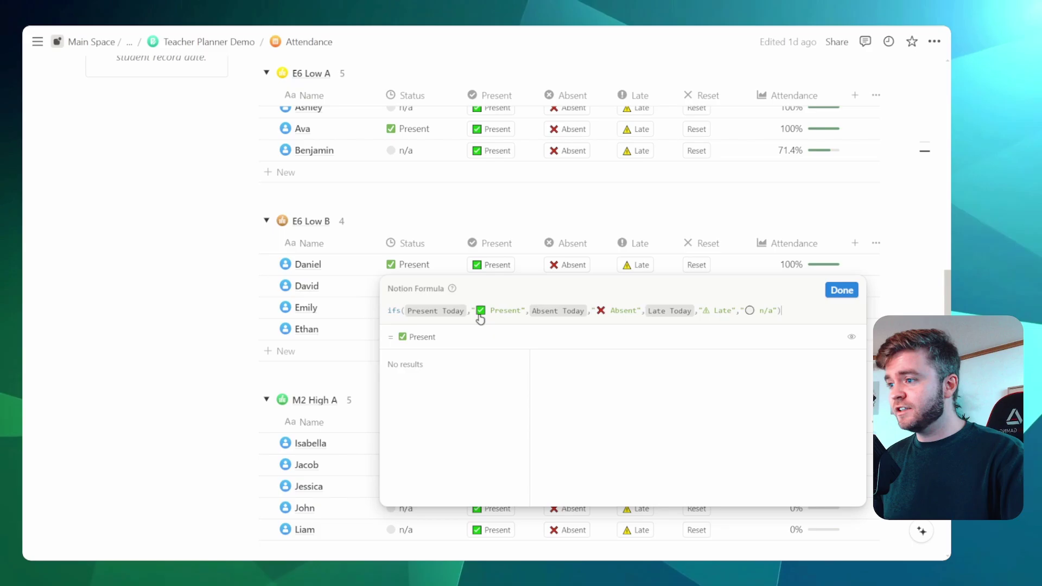
pyautogui.click(538, 216)
pyautogui.scroll(10, 510, 228)
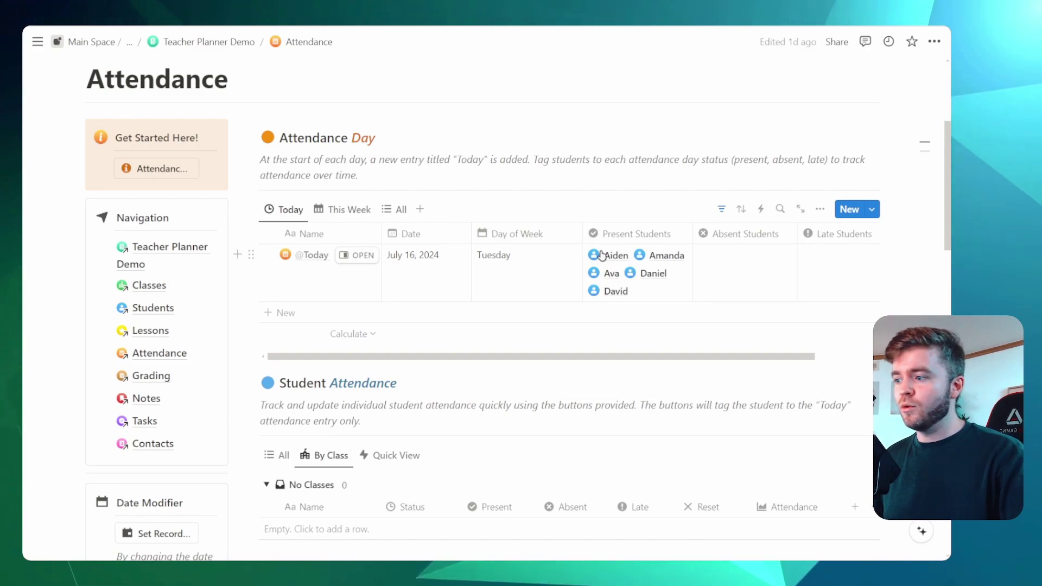
pyautogui.scroll(-8, 574, 251)
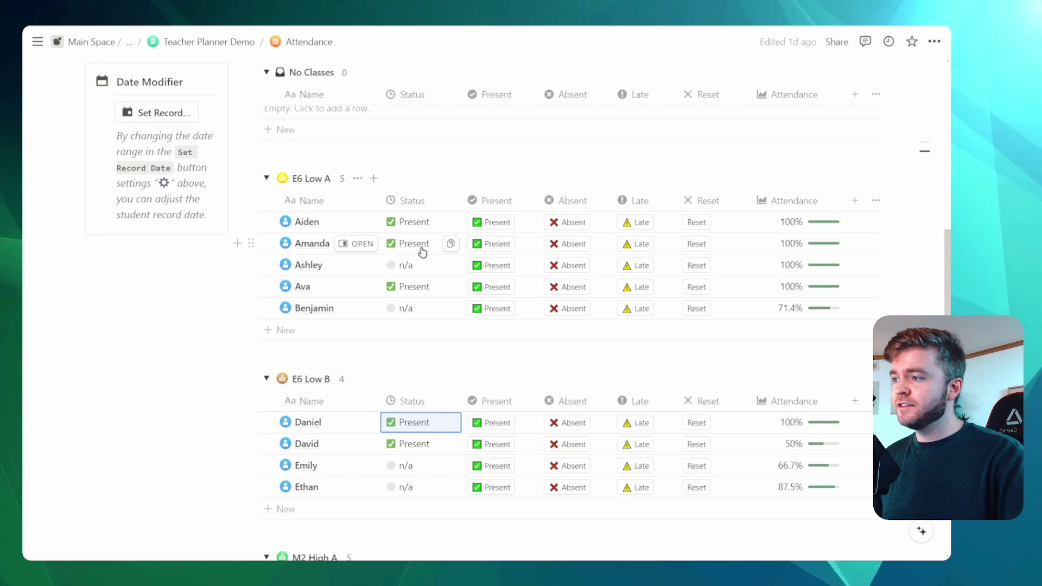
pyautogui.scroll(-2, 421, 251)
pyautogui.click(417, 194)
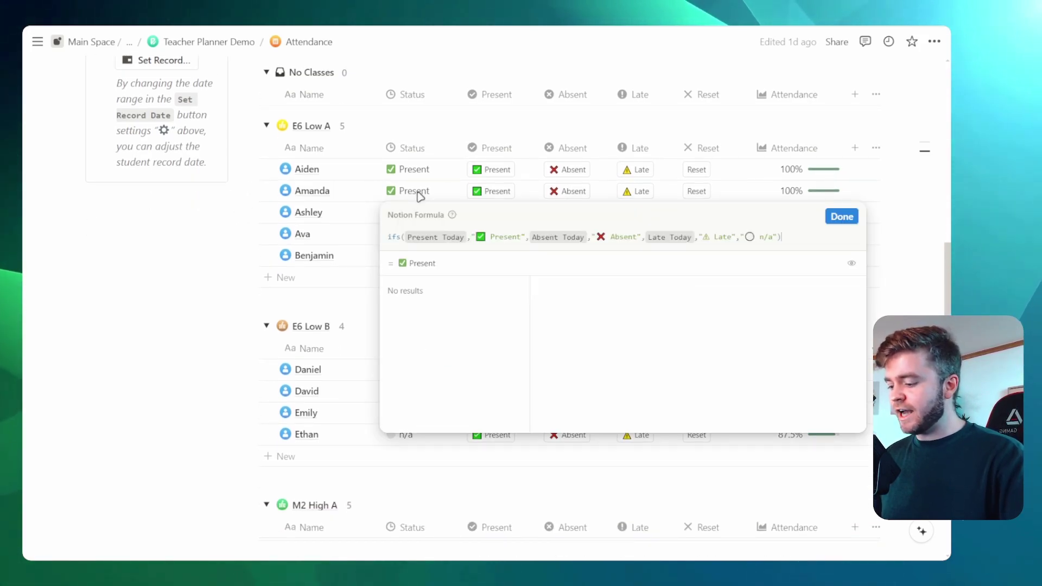
pyautogui.press('Escape')
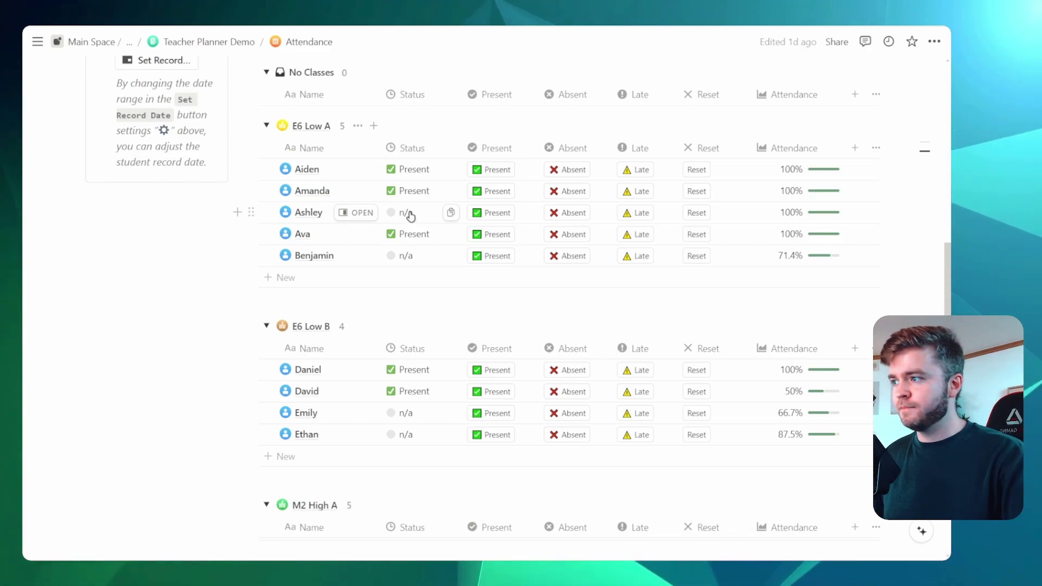
pyautogui.scroll(-5, 415, 225)
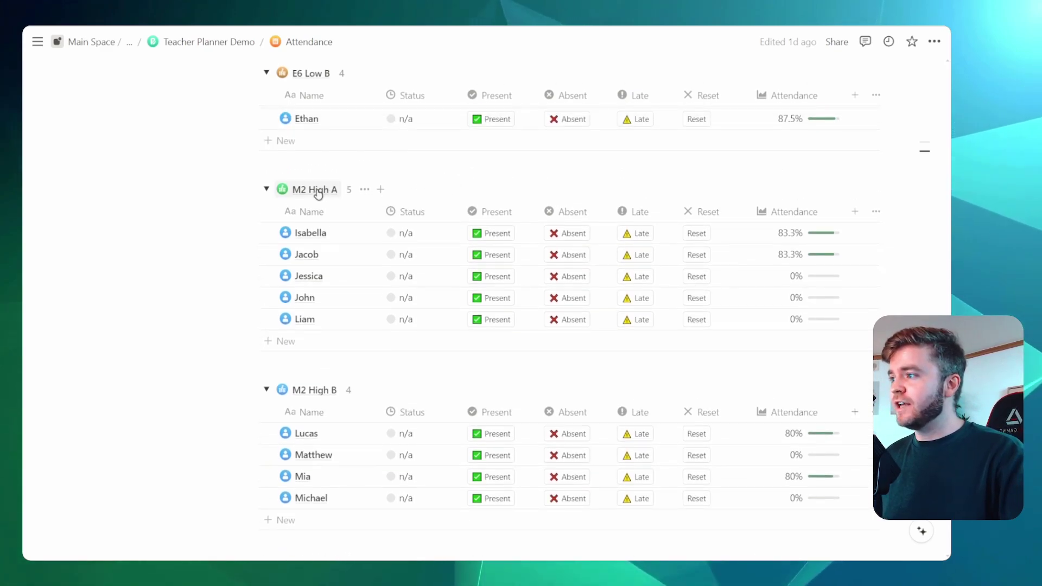
# Step: Mark Jacob, Jessica, John and Lucas in the M2 High groups present for today
pyautogui.click(492, 256)
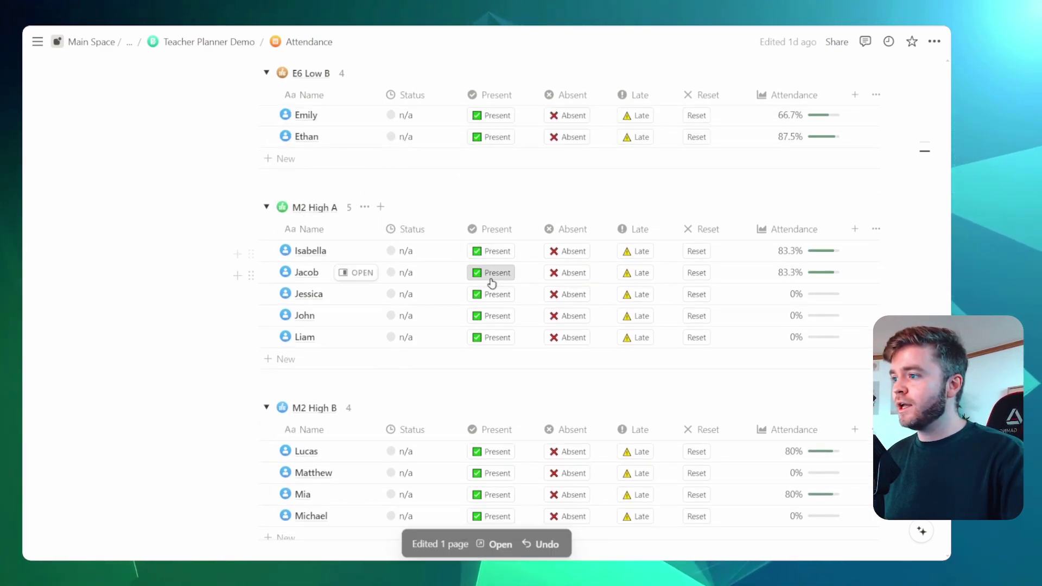
pyautogui.click(491, 314)
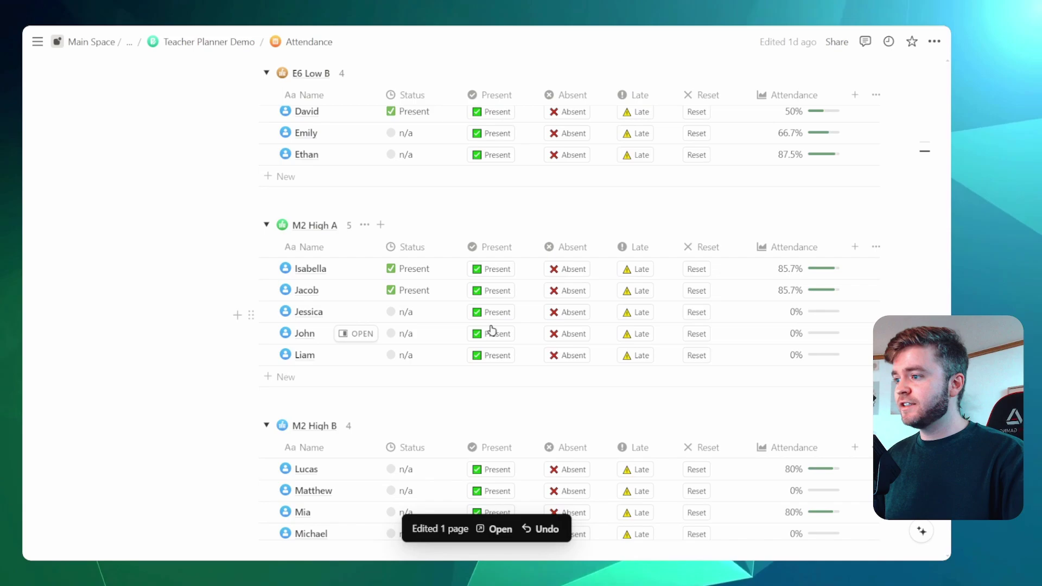
pyautogui.click(496, 263)
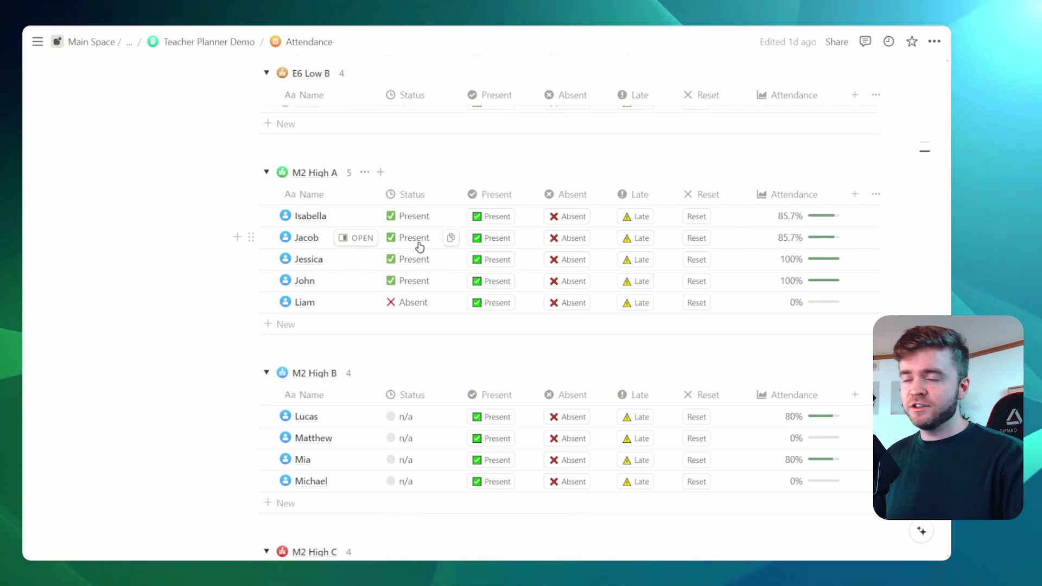
pyautogui.scroll(20, 420, 247)
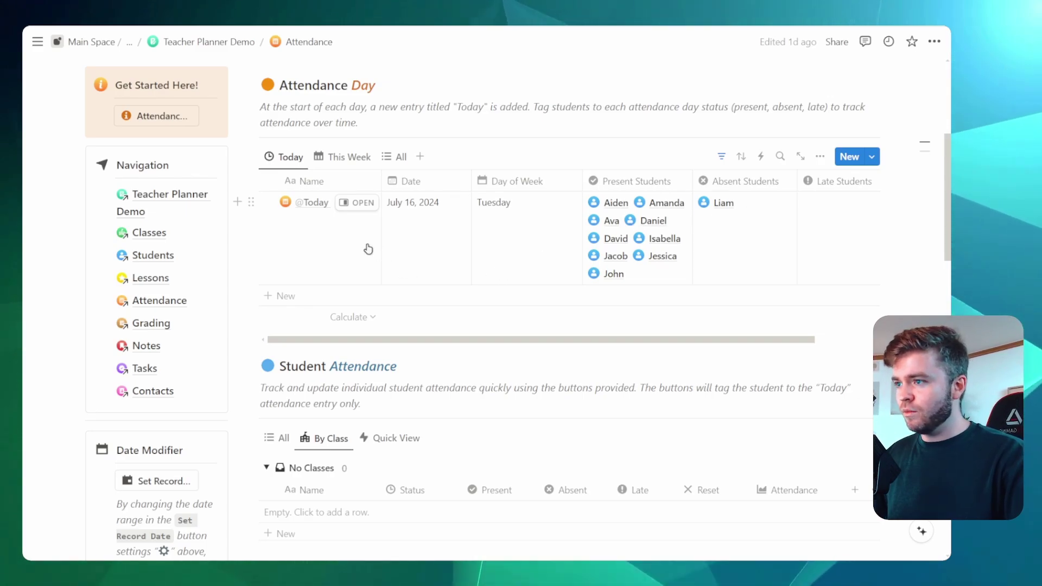
pyautogui.scroll(-15, 377, 252)
pyautogui.hotkey('ctrl', '+')
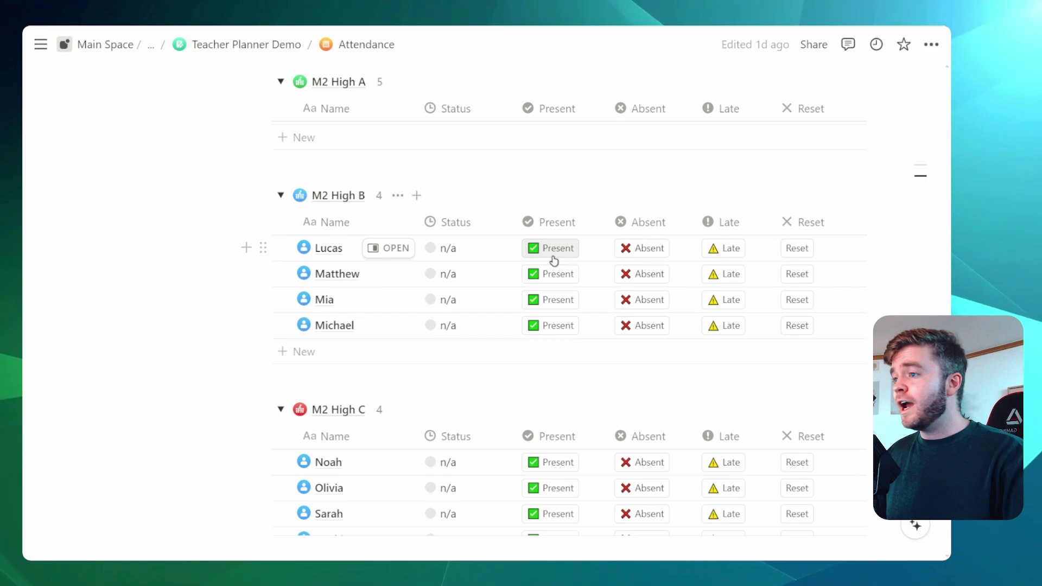
pyautogui.click(553, 257)
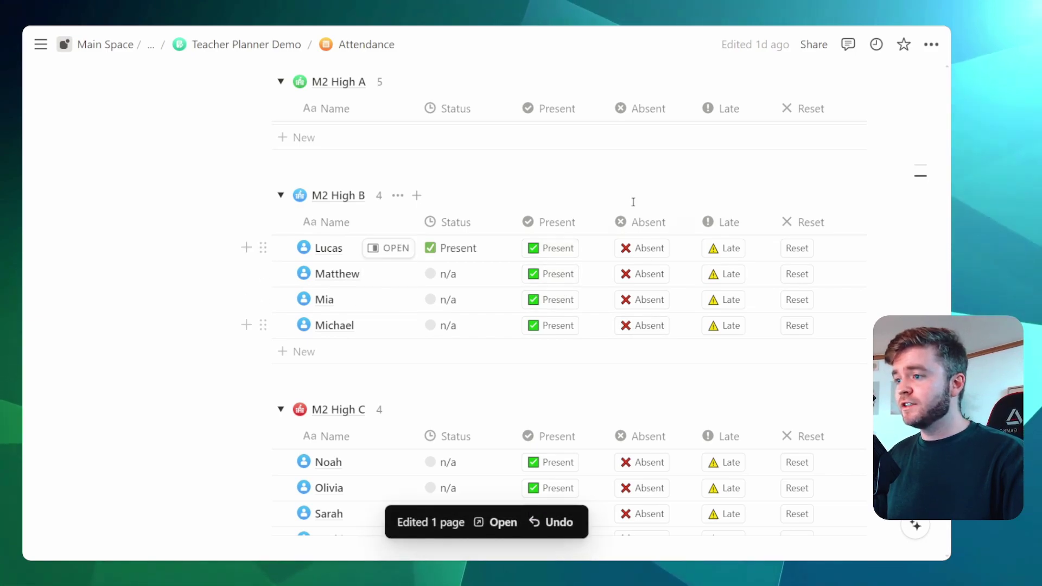
pyautogui.moveTo(577, 176)
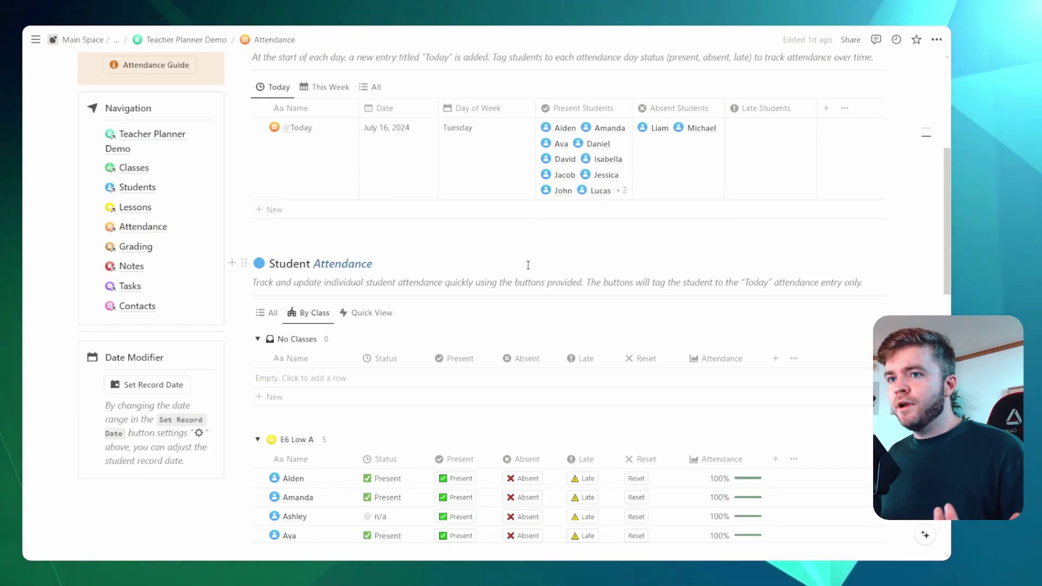
pyautogui.click(527, 264)
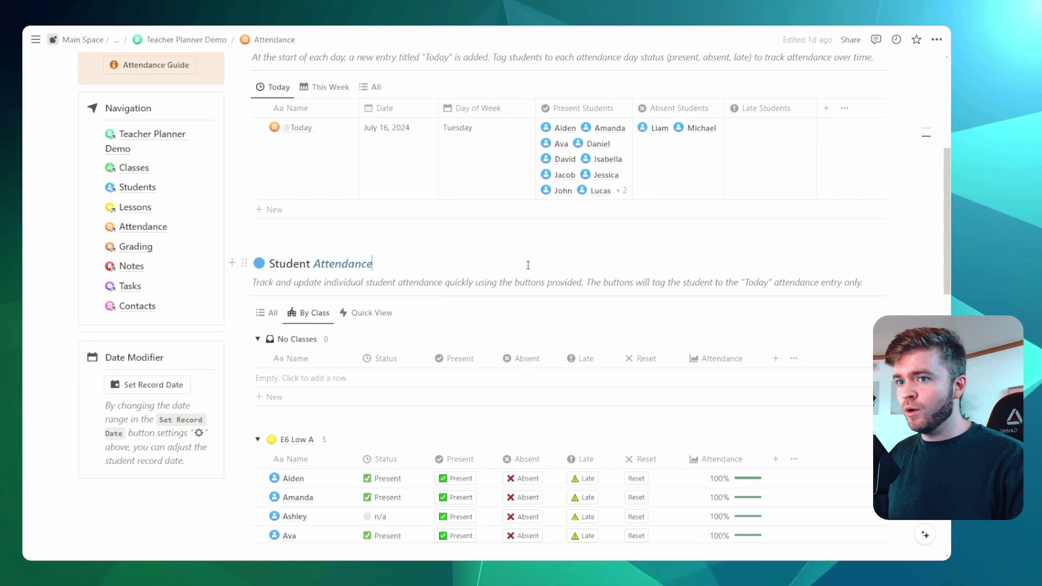
pyautogui.scroll(-3, 503, 275)
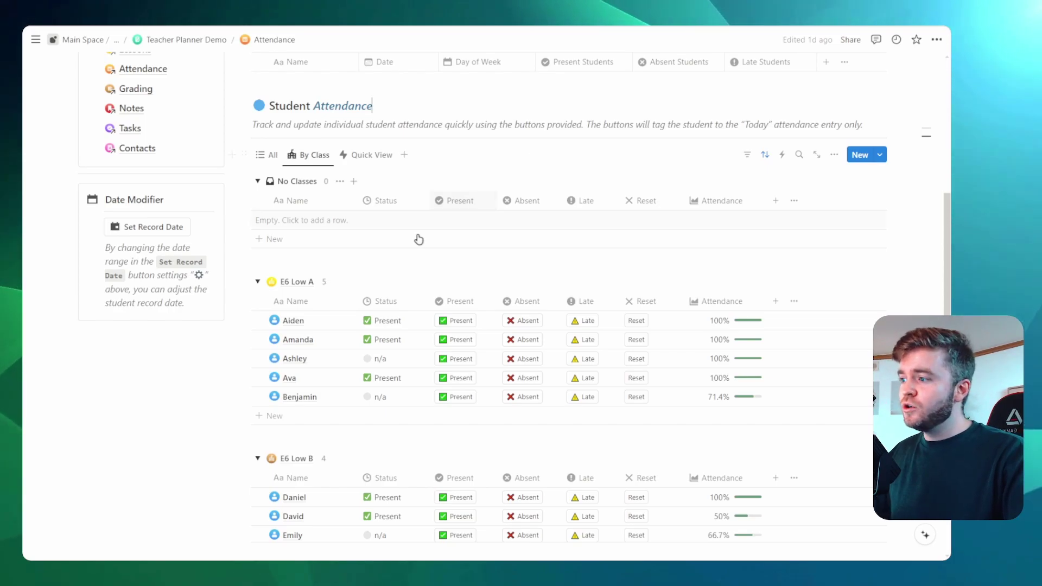
# Step: Open Aiden's page in side peek and view his current Record Date range
pyautogui.click(337, 321)
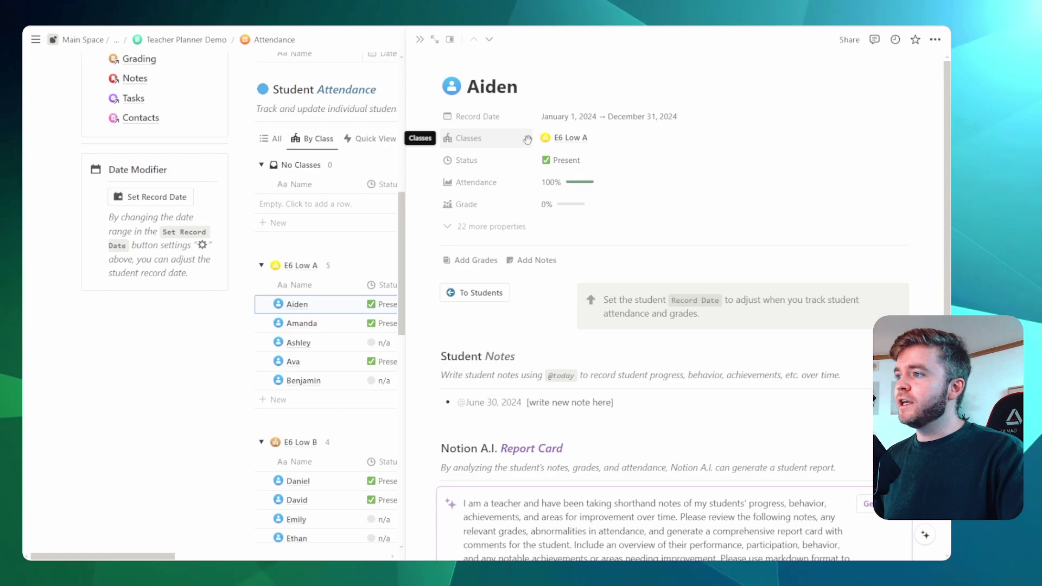
pyautogui.hotkey('ctrl', '+')
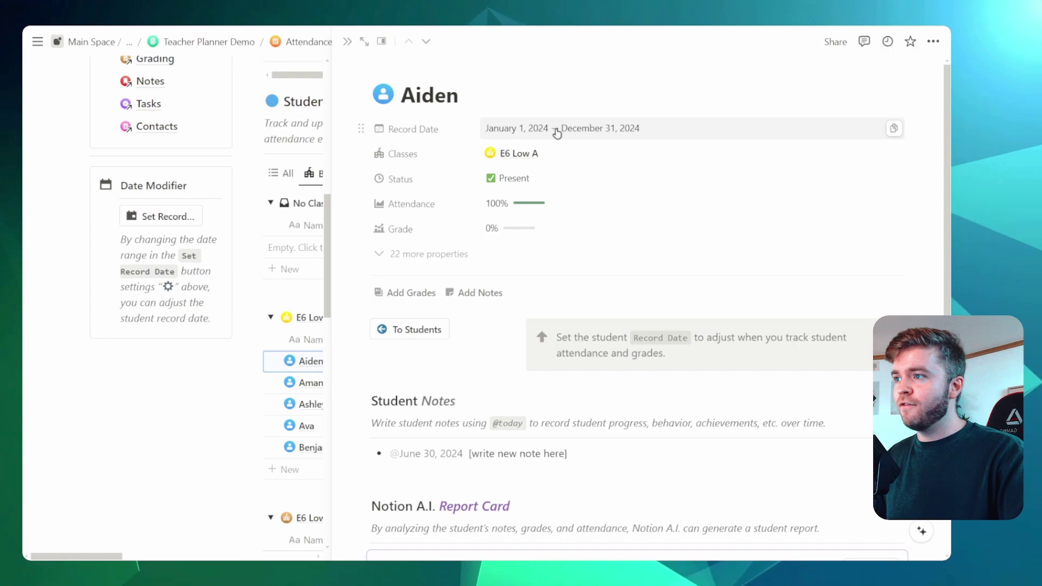
pyautogui.click(521, 132)
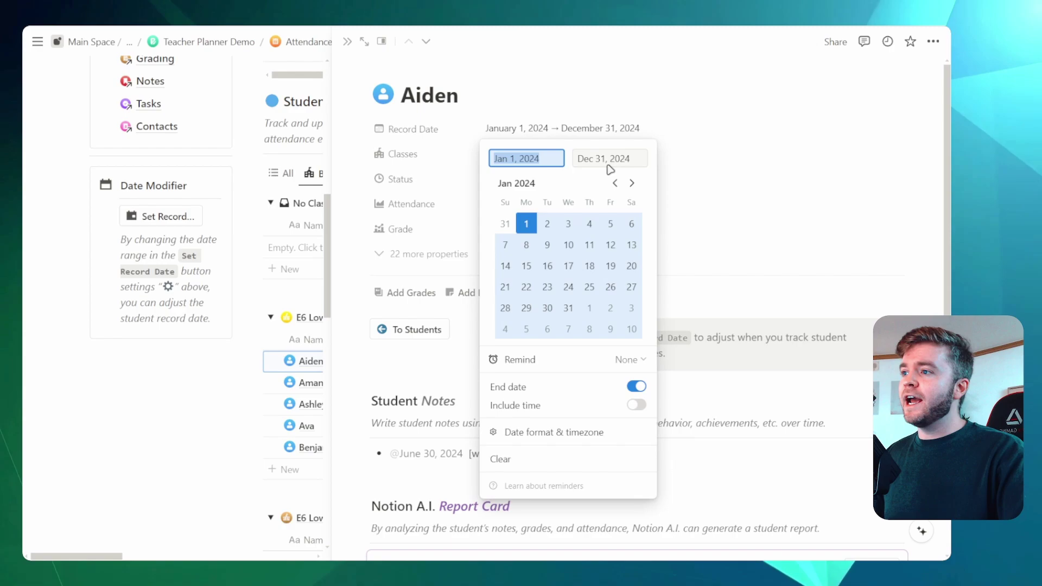
pyautogui.click(608, 160)
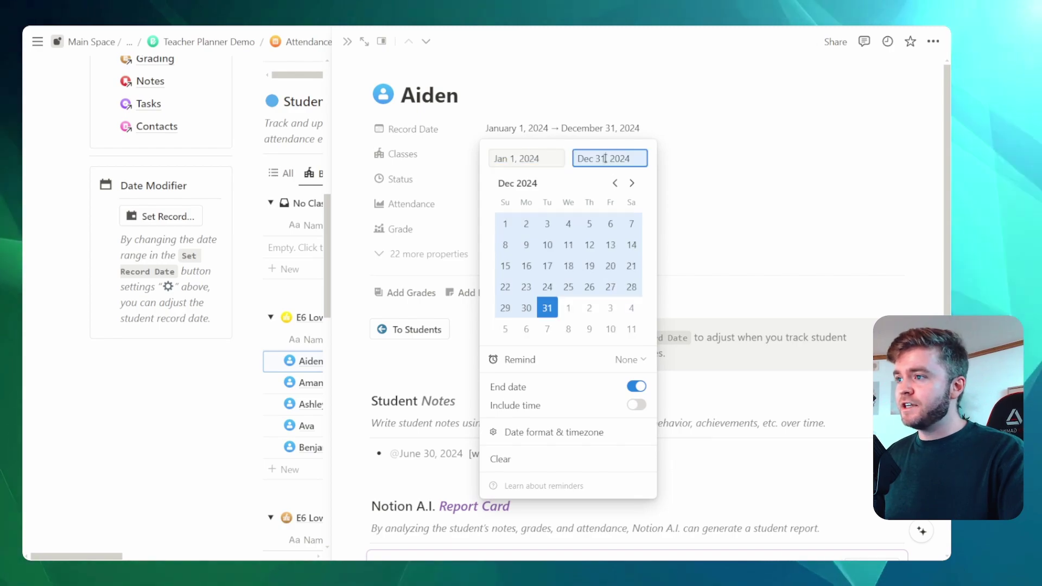
pyautogui.click(647, 134)
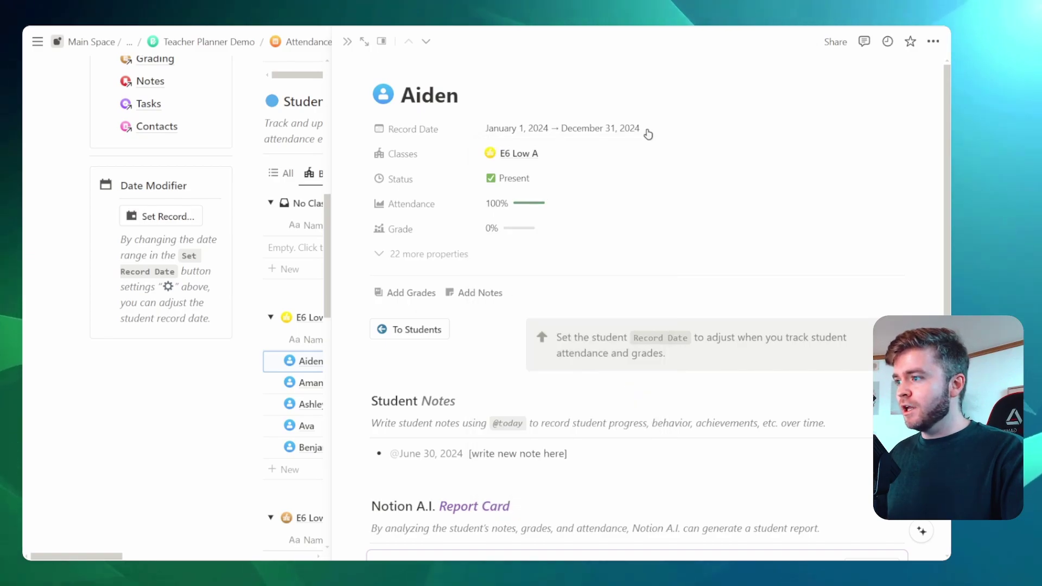
# Step: Expand and collapse Aiden's 22 hidden properties, rechecking the Record Date picker
pyautogui.click(421, 257)
pyautogui.scroll(-5, 616, 294)
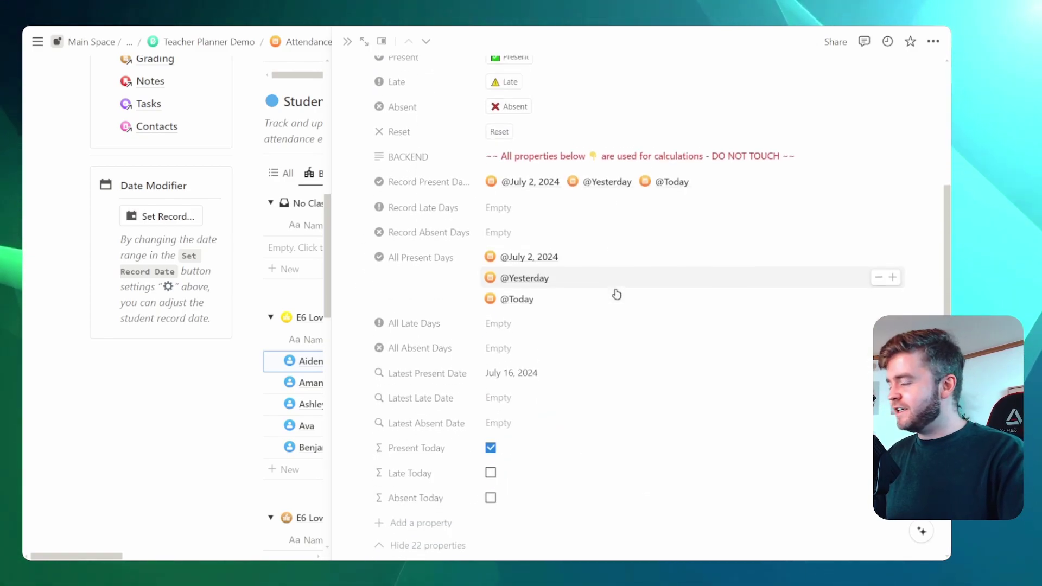
pyautogui.scroll(-1, 617, 295)
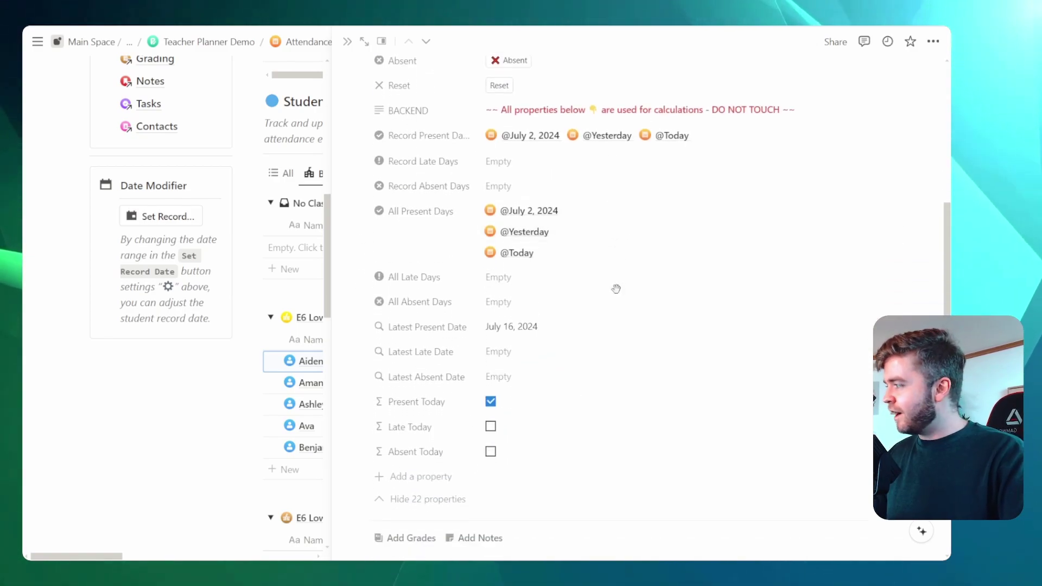
pyautogui.click(443, 499)
pyautogui.scroll(3, 558, 453)
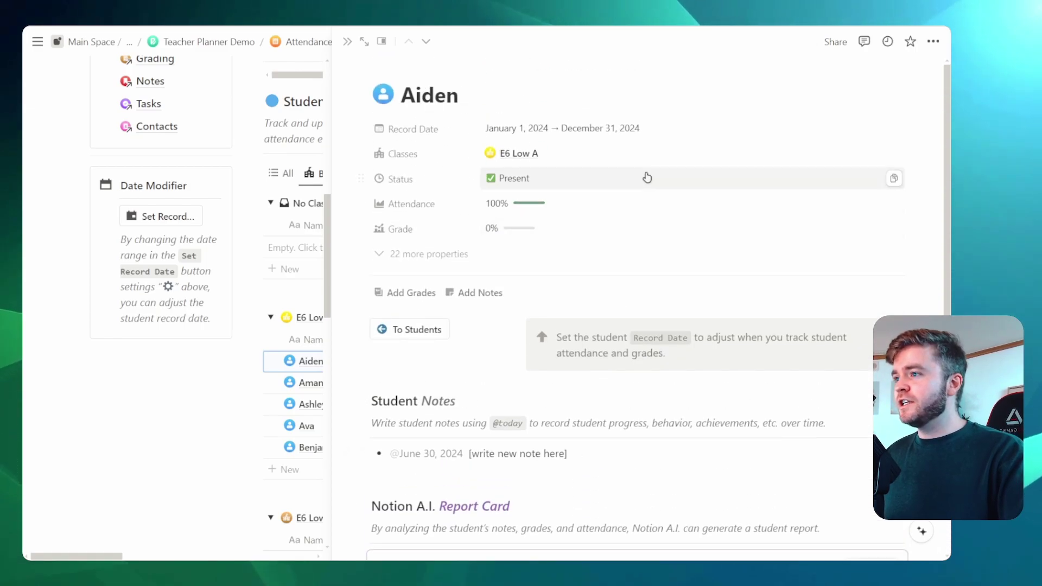
pyautogui.click(525, 127)
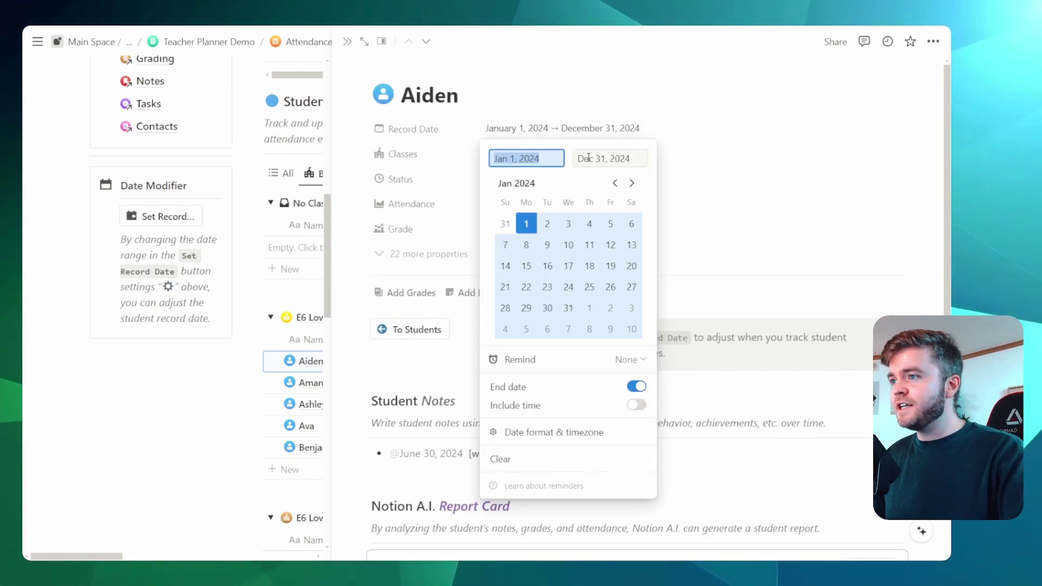
pyautogui.click(678, 123)
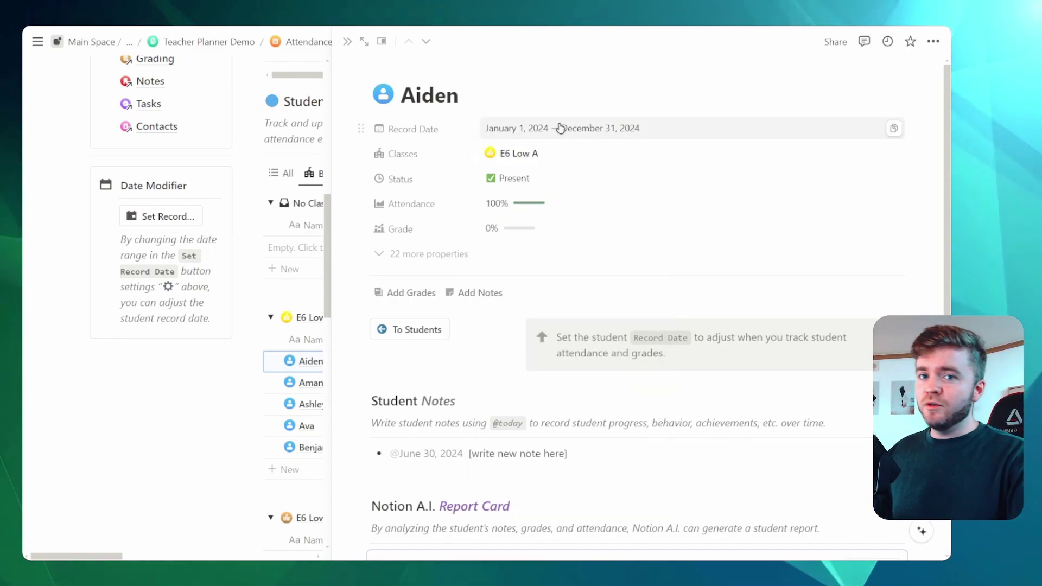
# Step: Set Aiden's Record Date to February 1 → February 10, 2024 and close the side peek
pyautogui.click(527, 129)
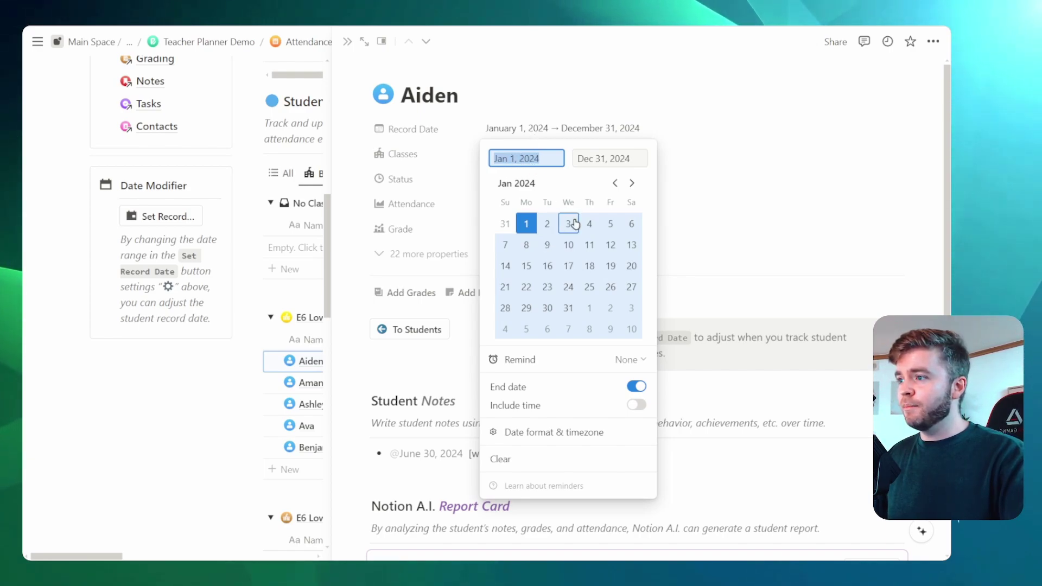
pyautogui.click(631, 328)
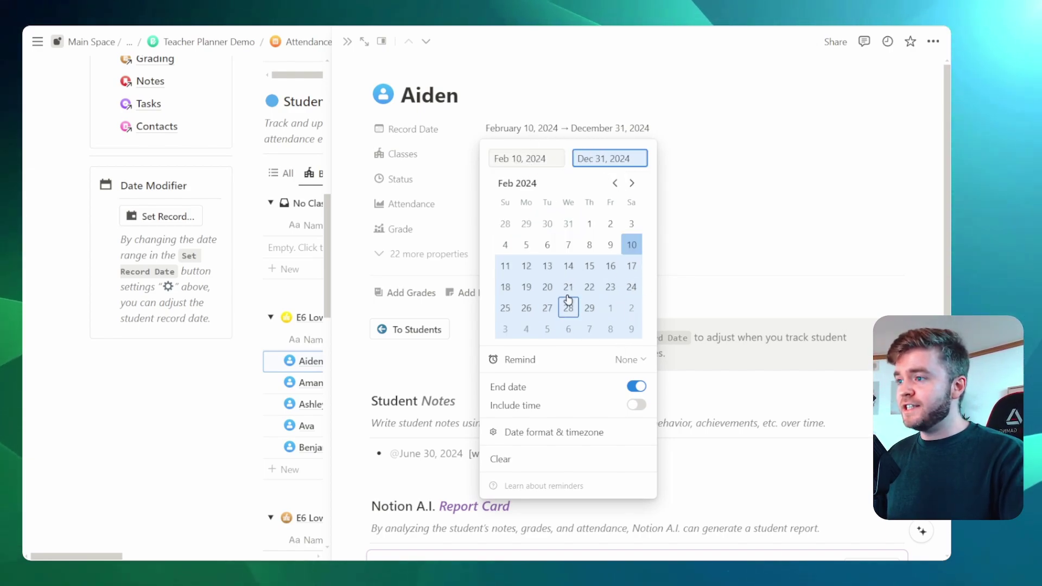
pyautogui.click(592, 223)
pyautogui.click(754, 190)
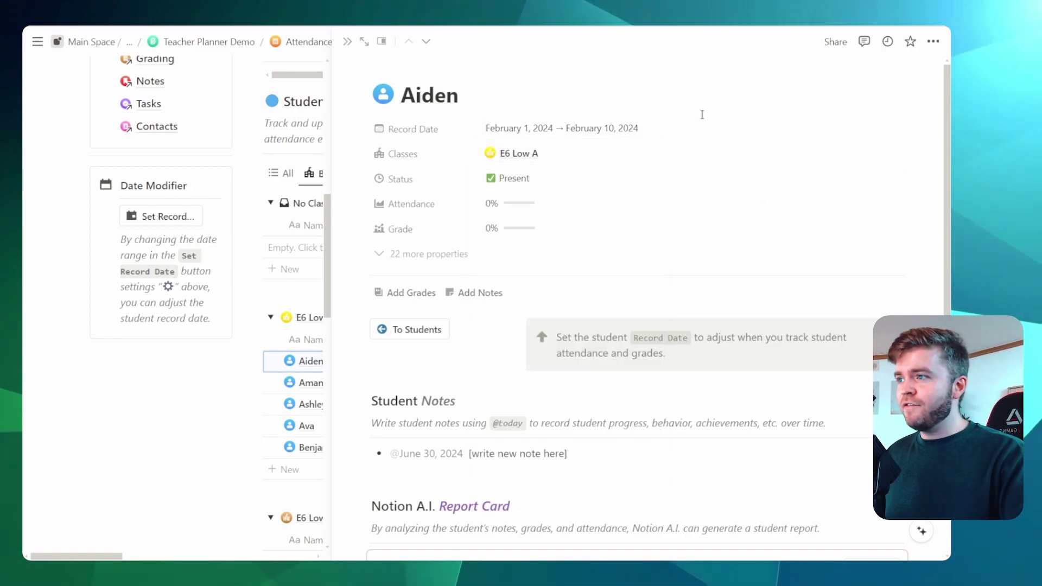
pyautogui.click(347, 41)
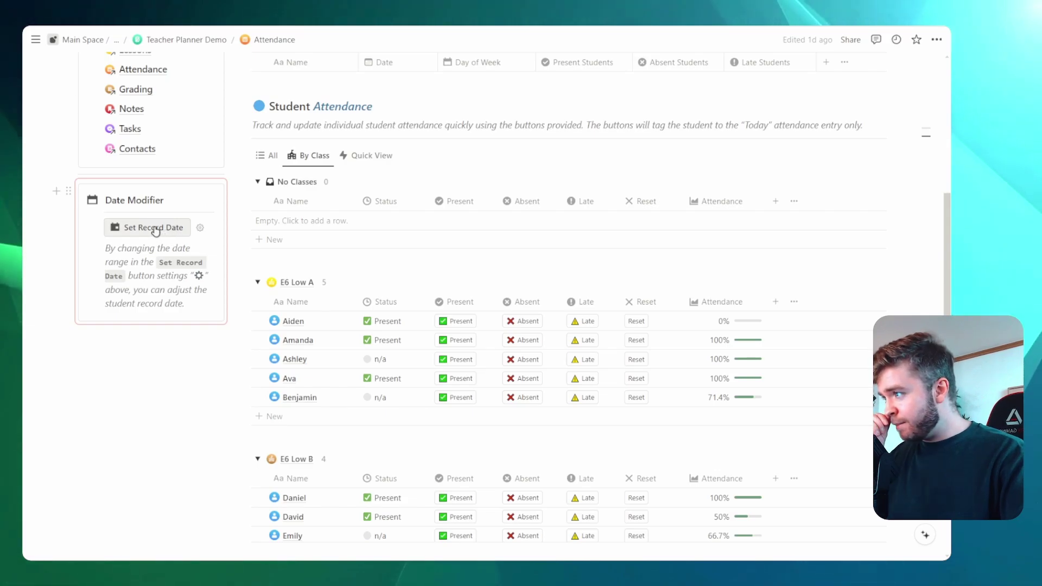
# Step: Give the Set Record Date button a picked Record Date range of April 1 → August 1, 2024
pyautogui.click(200, 230)
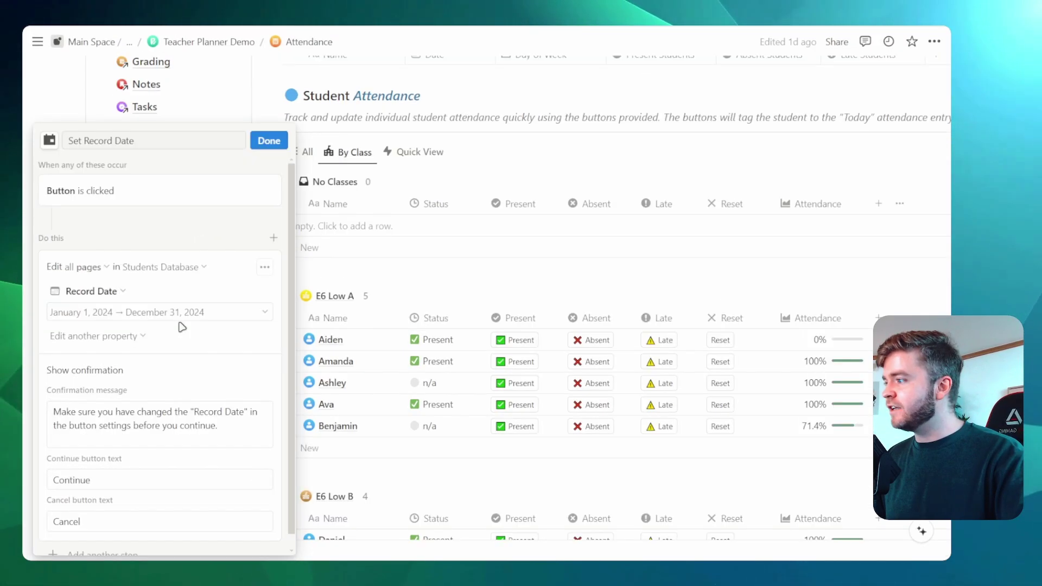
pyautogui.click(154, 313)
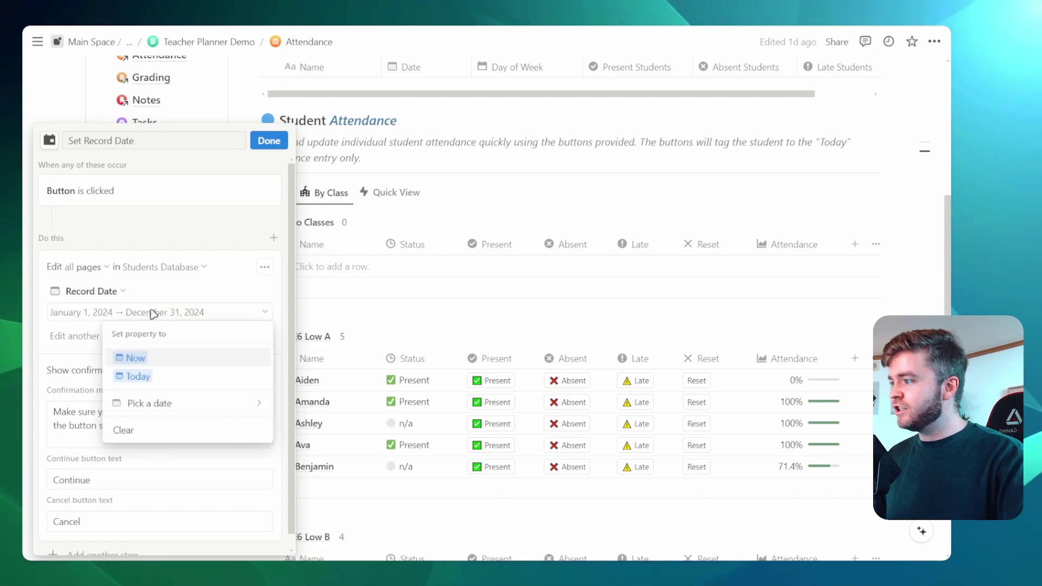
pyautogui.click(169, 404)
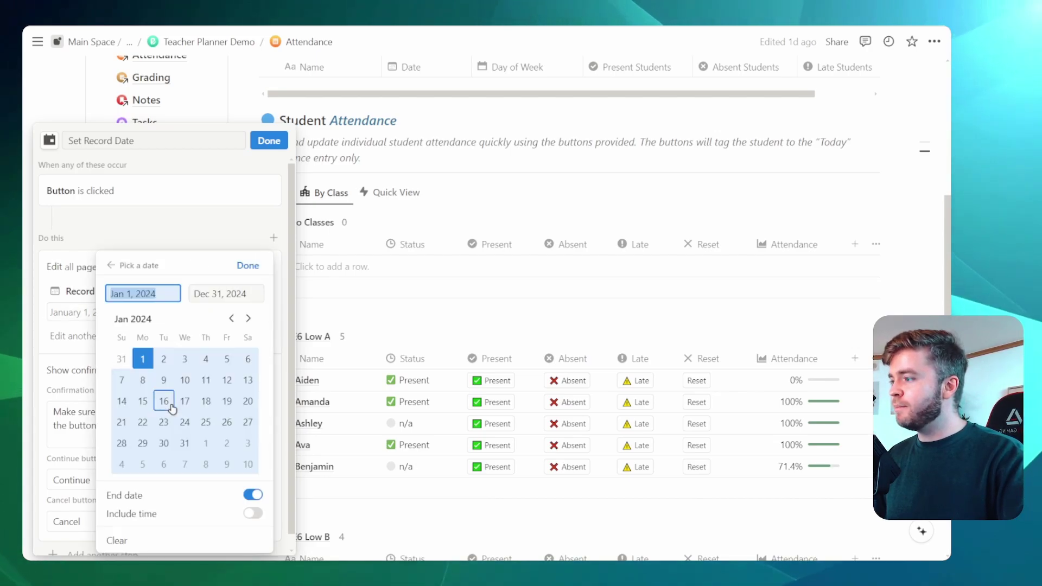
pyautogui.click(248, 320)
pyautogui.click(248, 321)
pyautogui.click(248, 320)
pyautogui.click(248, 320)
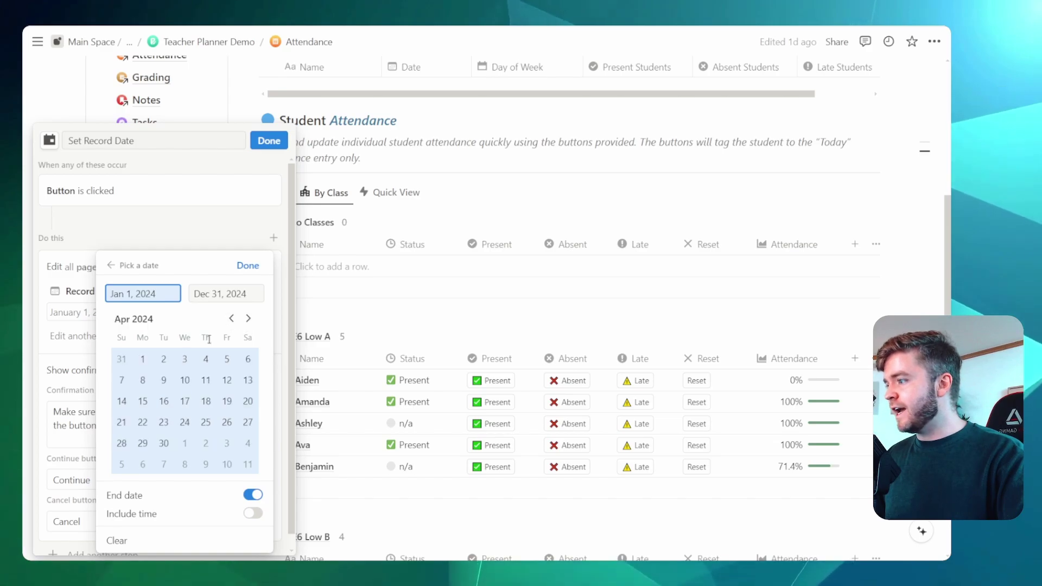
pyautogui.click(143, 358)
pyautogui.click(248, 319)
pyautogui.click(248, 319)
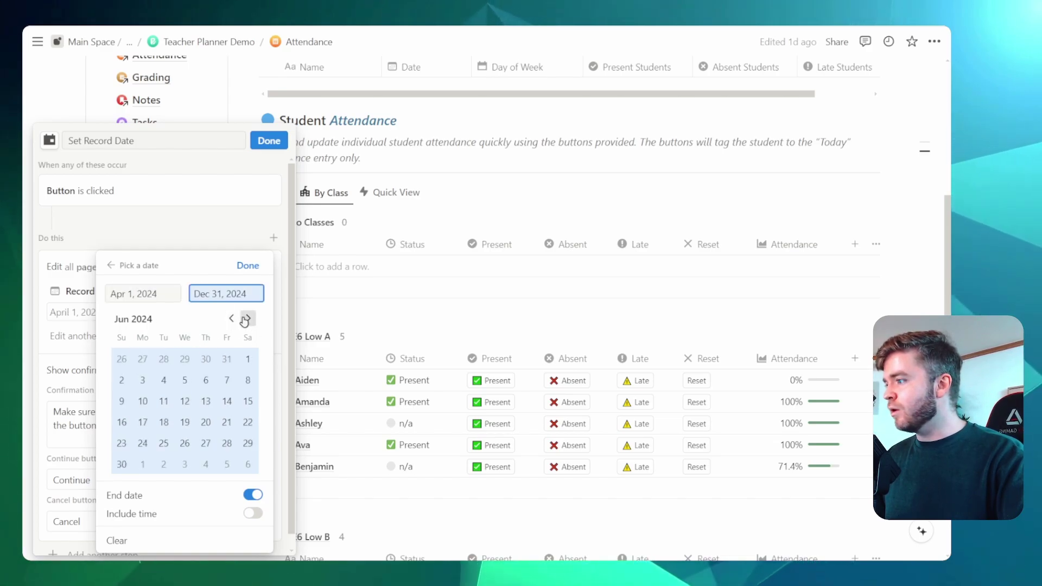
pyautogui.click(204, 359)
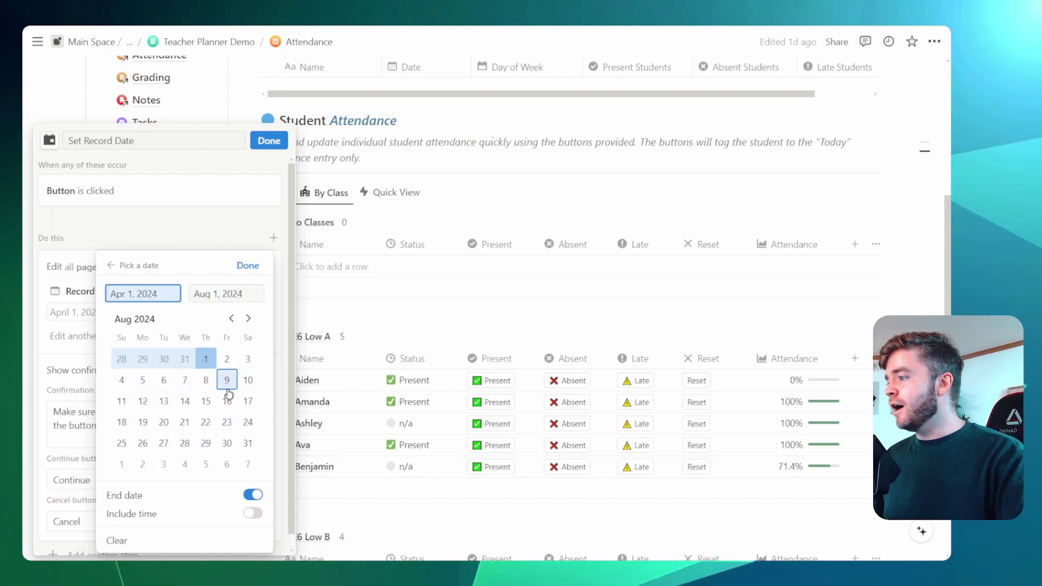
pyautogui.click(242, 267)
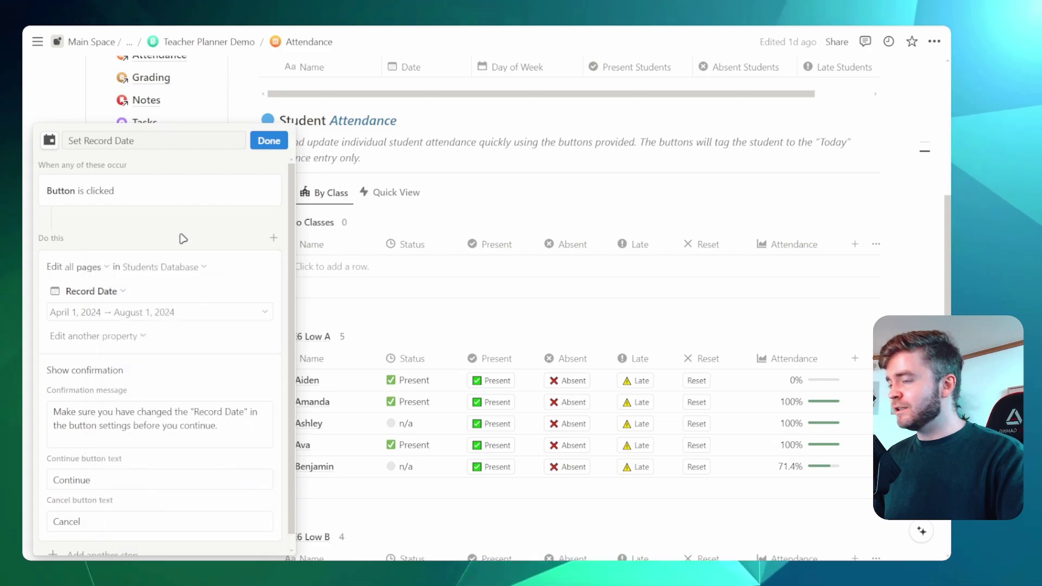
pyautogui.press('Escape')
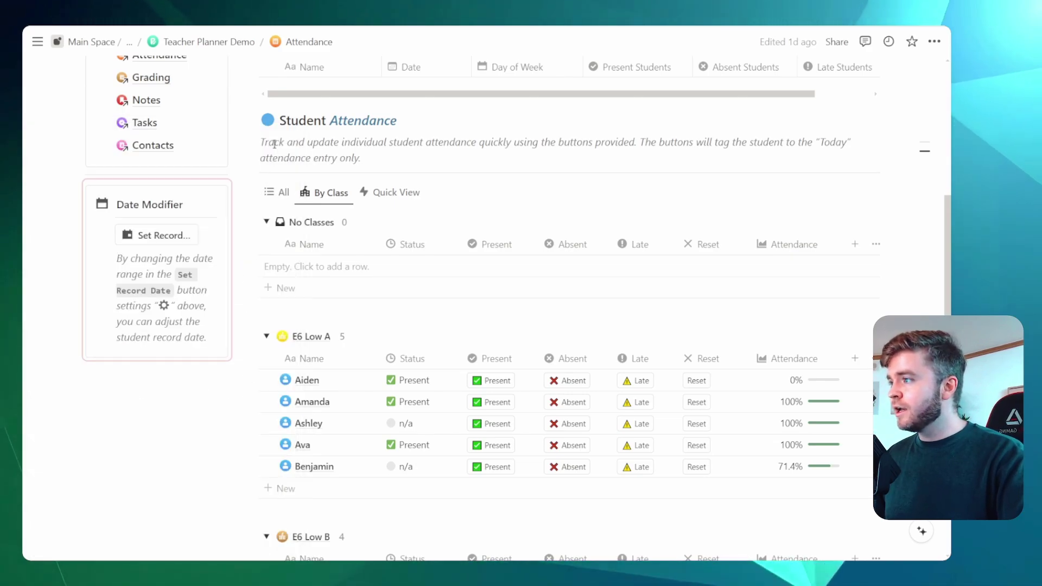
# Step: Run Set Record Date for all students, confirm, and check Amanda's April–August 2024 dates
pyautogui.click(156, 237)
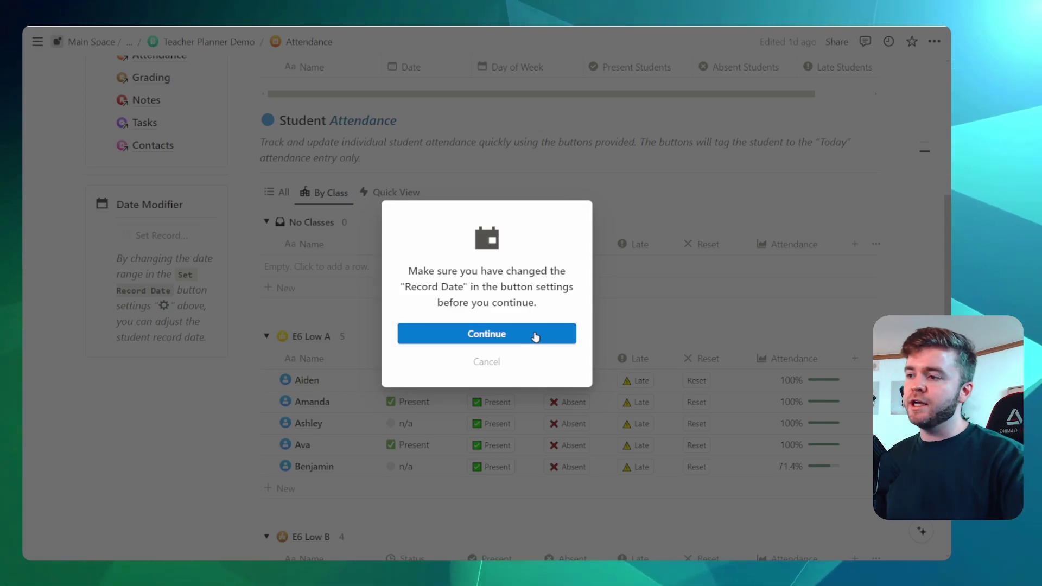
pyautogui.click(536, 336)
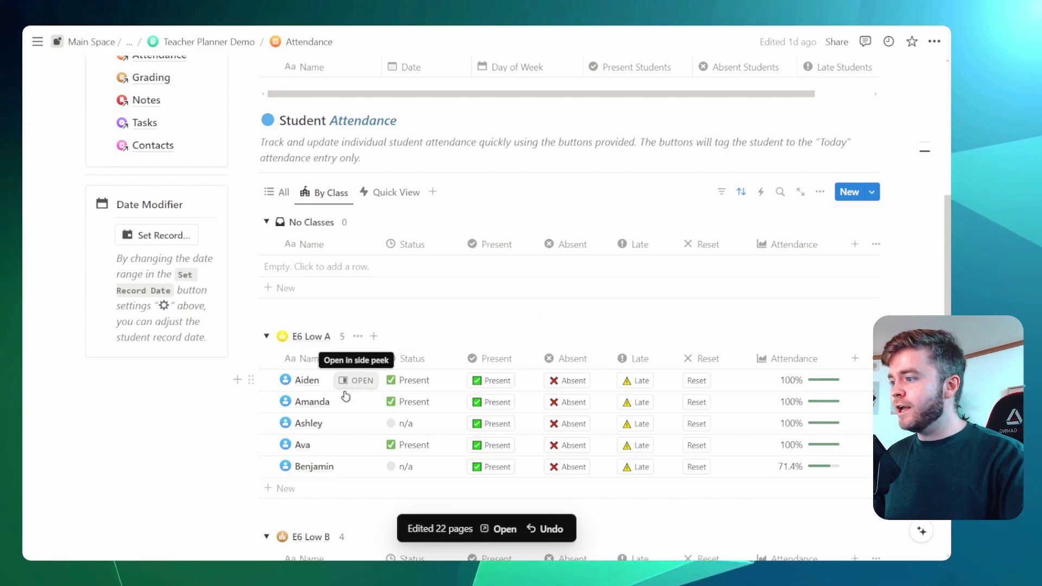
pyautogui.click(358, 405)
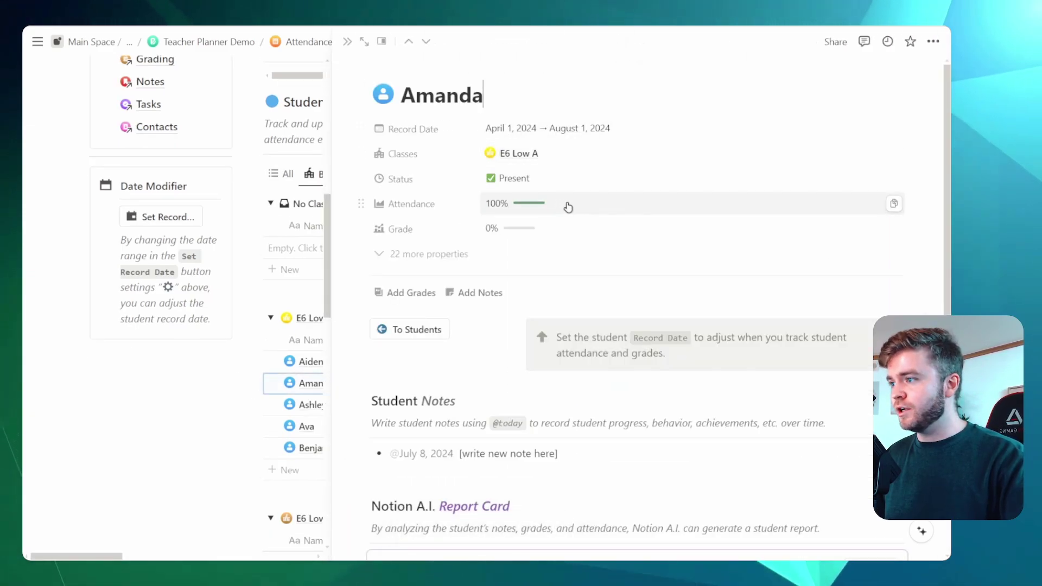
pyautogui.press('Escape')
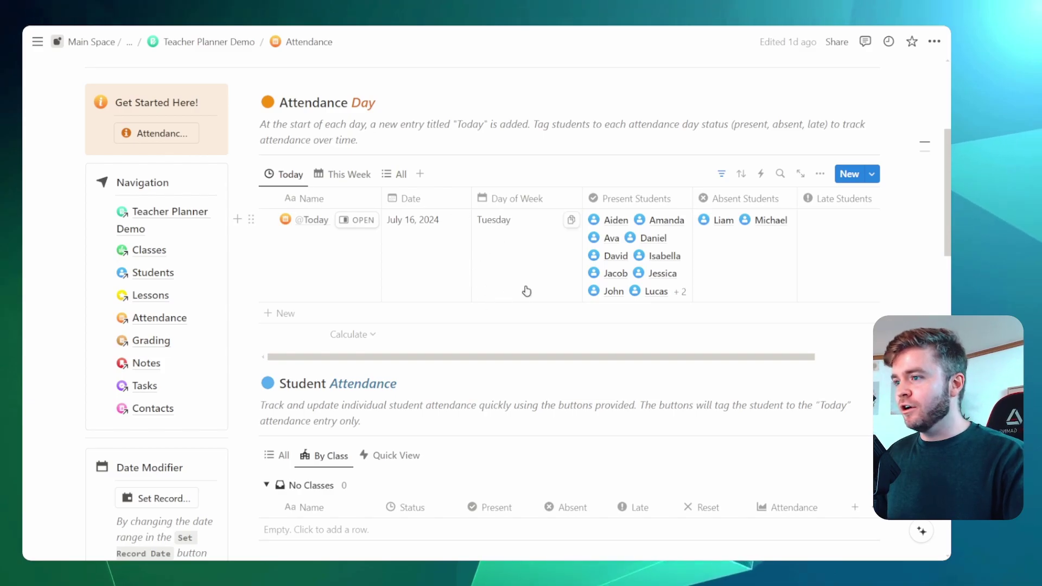
pyautogui.scroll(-8, 918, 238)
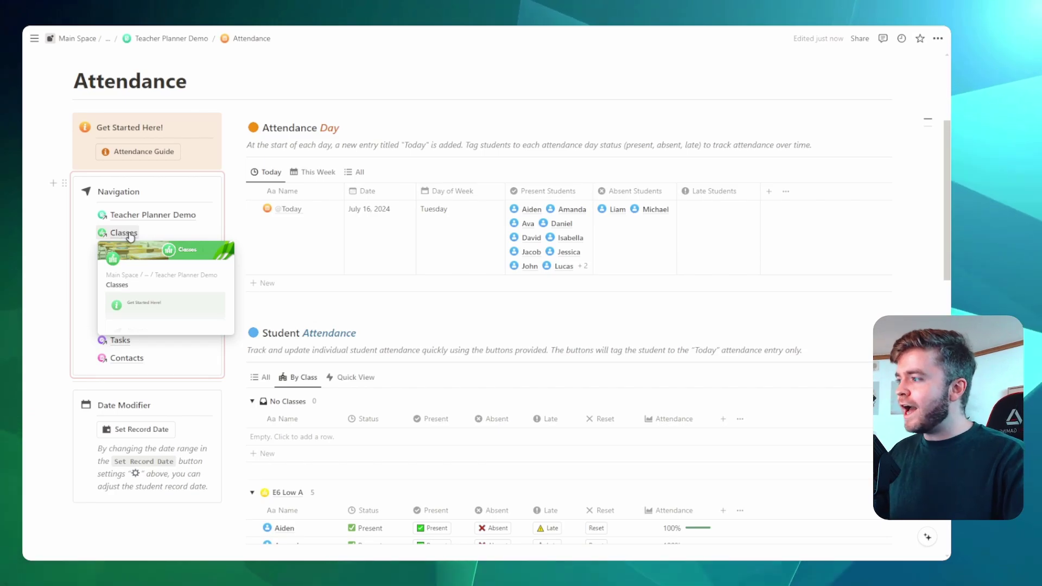
# Step: Go to the E6 Low A class page via Classes and mark Amanda present in its Students list
pyautogui.click(124, 234)
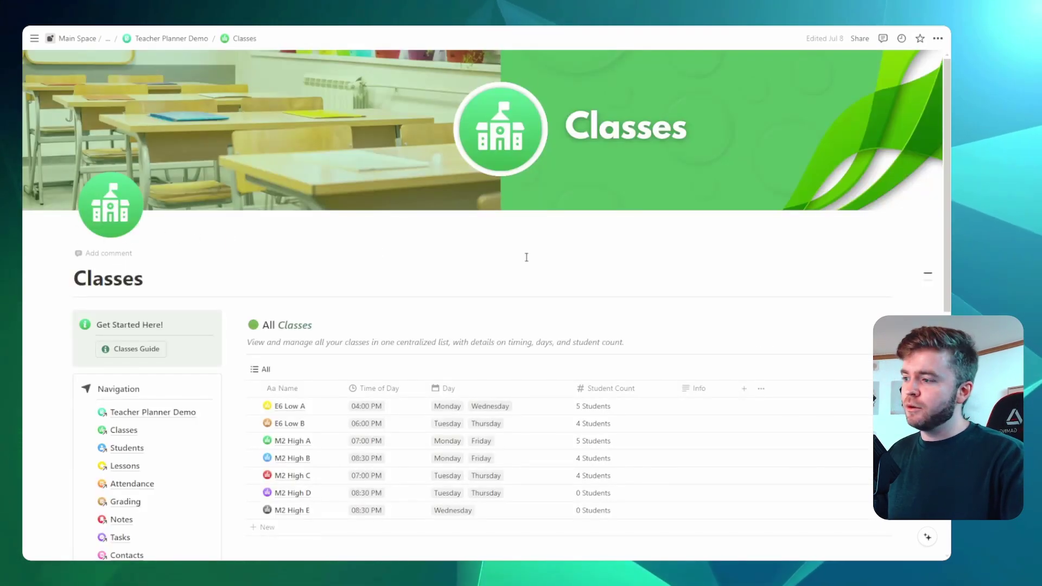
pyautogui.scroll(-3, 488, 259)
pyautogui.scroll(-4, 488, 260)
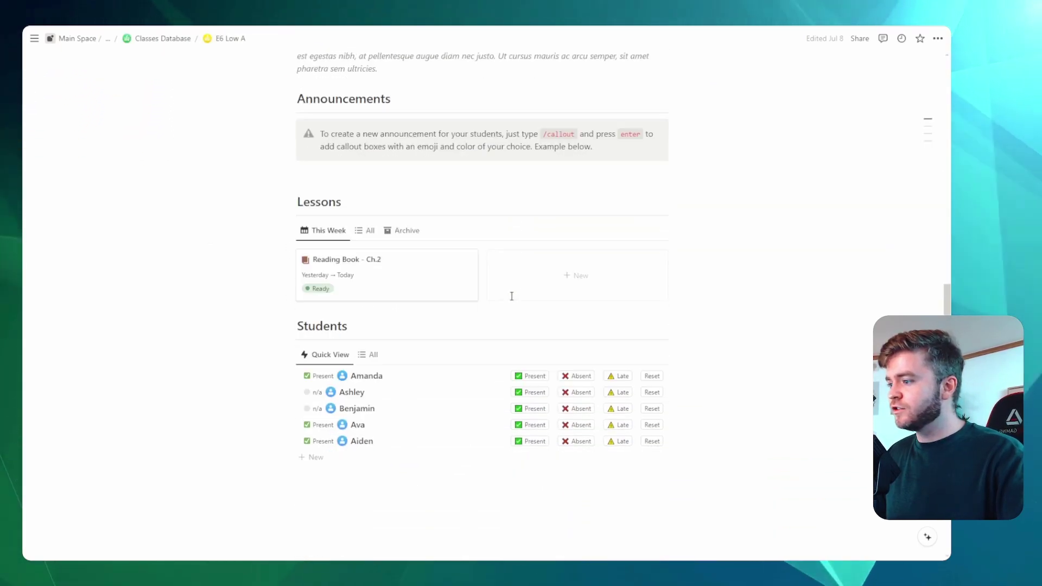
pyautogui.hotkey('ctrl', '+')
pyautogui.hotkey('ctrl', '+')
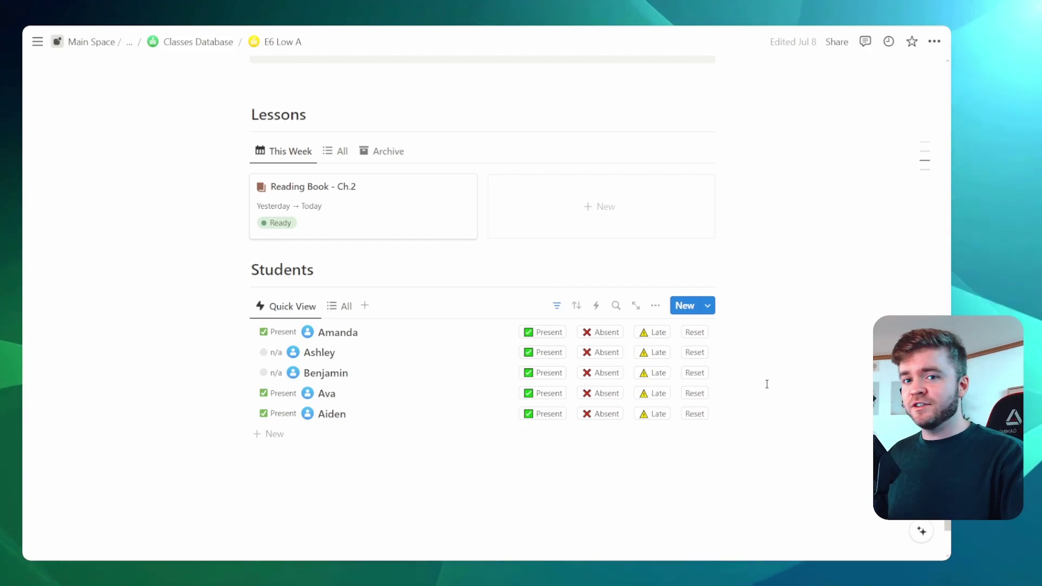
pyautogui.scroll(12, 766, 385)
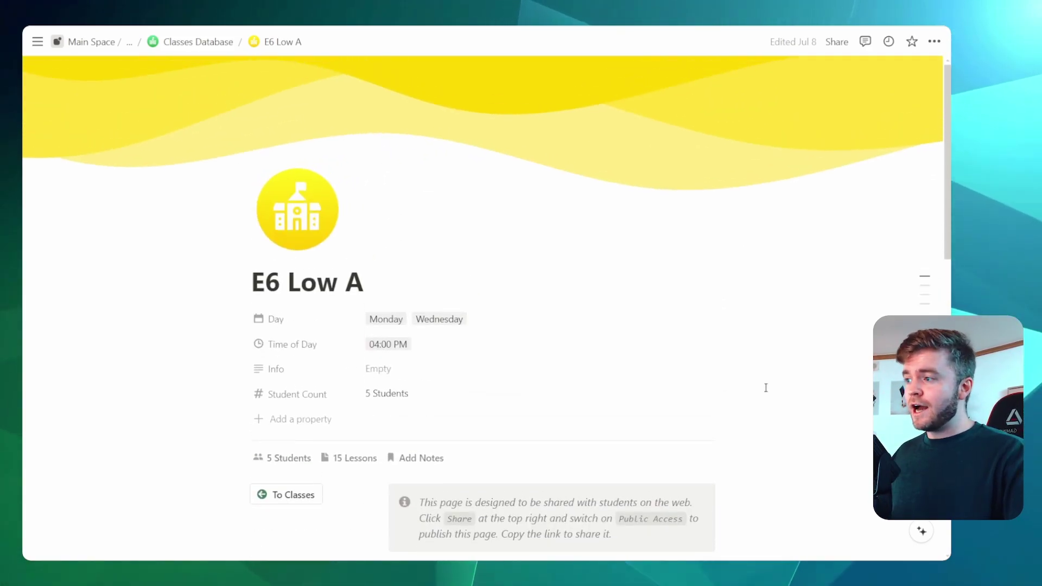
pyautogui.scroll(-3, 765, 387)
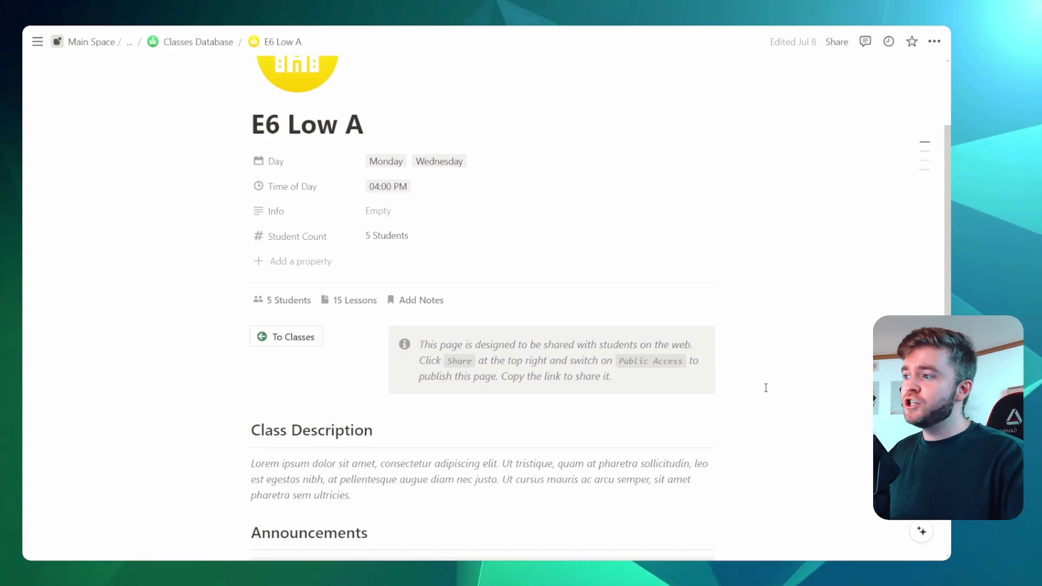
pyautogui.scroll(-11, 765, 387)
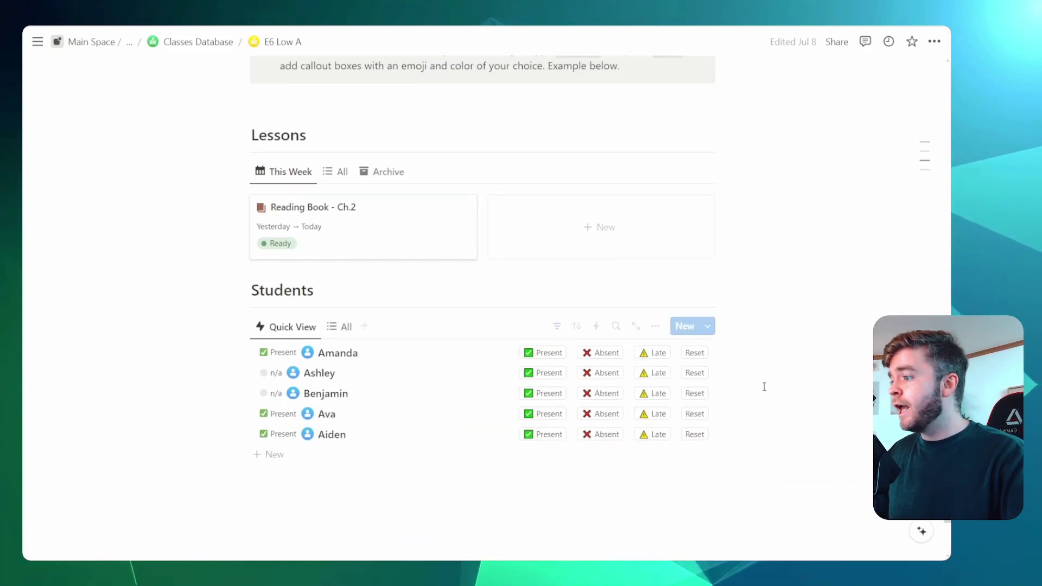
pyautogui.click(542, 355)
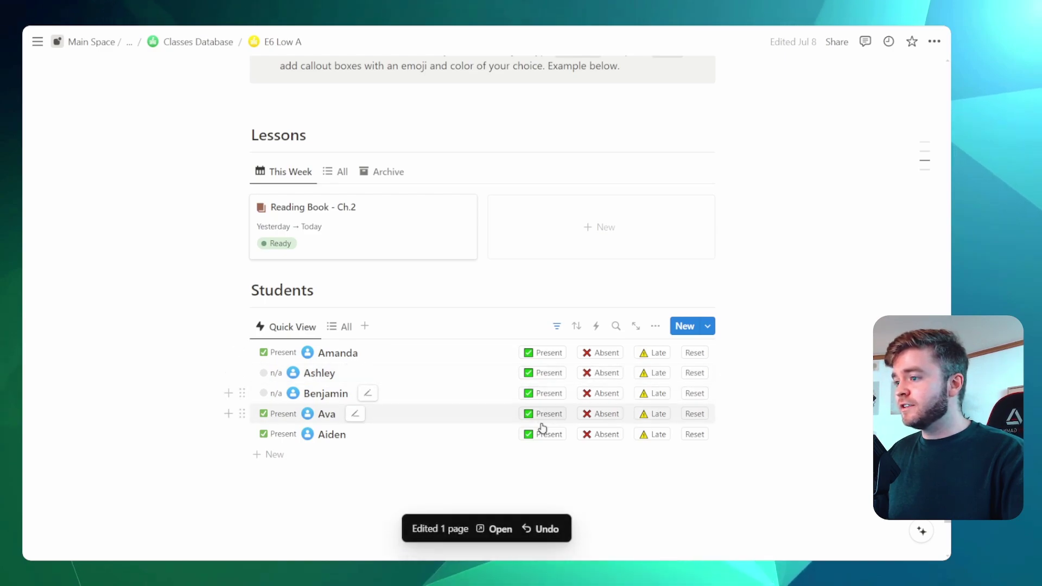